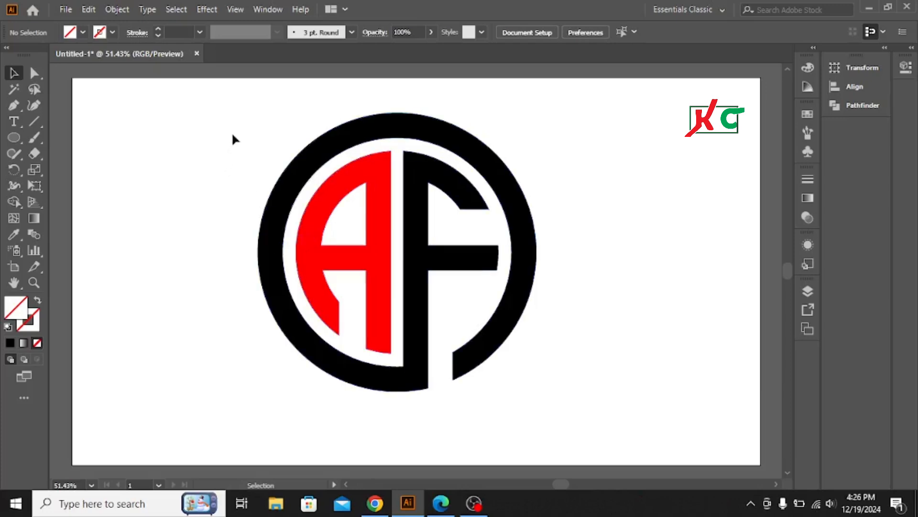
- Scale the finished AF logo down to a small reference and place it in the artboard's upper-left corner
drag(233, 136, 430, 299)
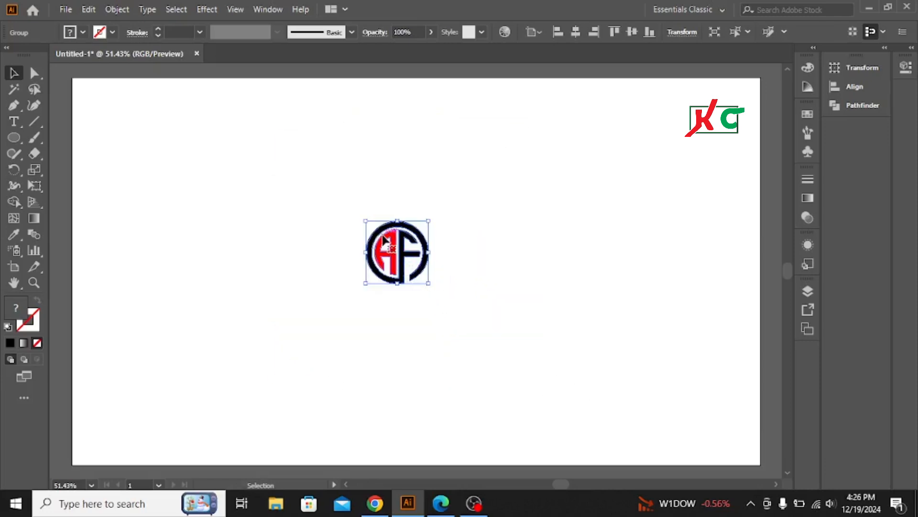
drag(384, 237, 88, 99)
click(217, 225)
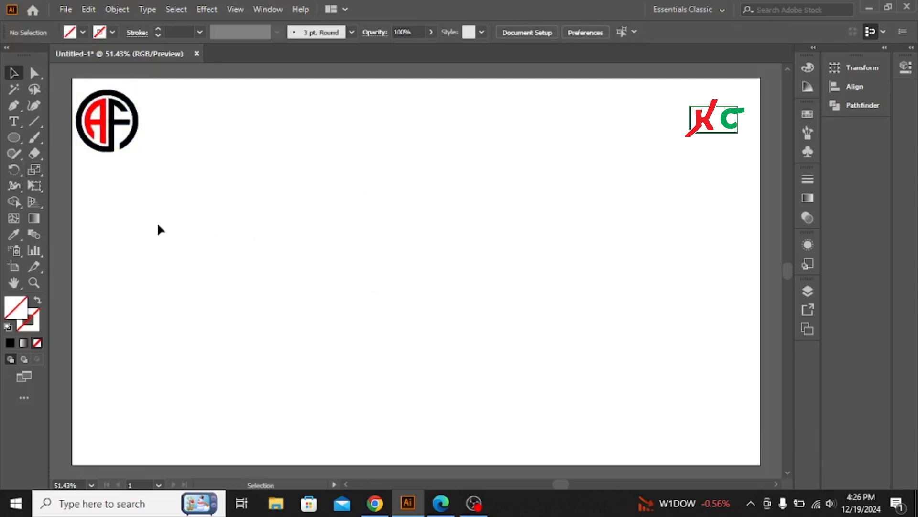
- Draw a circle outward from the middle of the artboard with the Ellipse tool and give it a black stroke
click(15, 137)
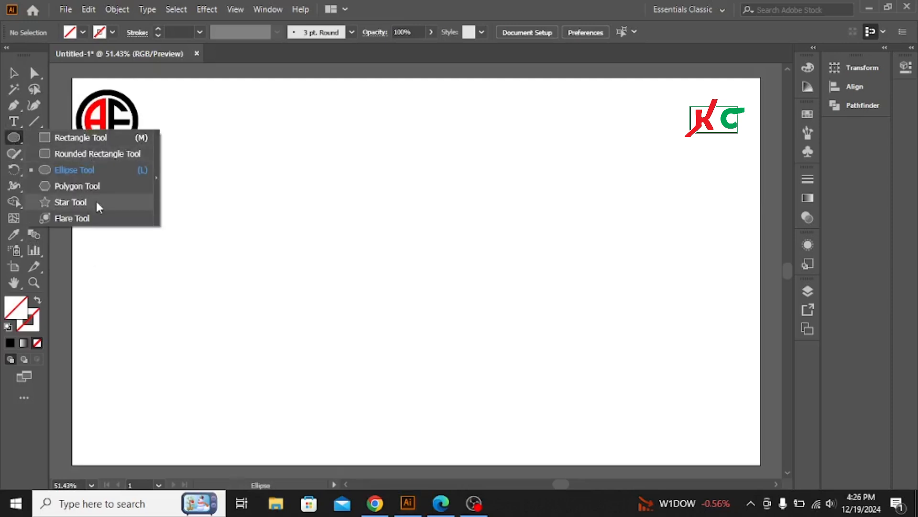
click(80, 170)
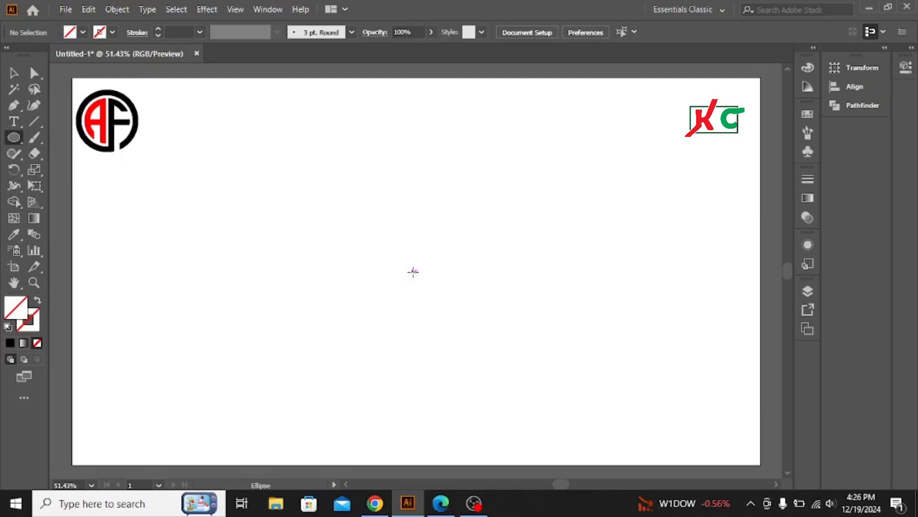
drag(413, 271, 457, 368)
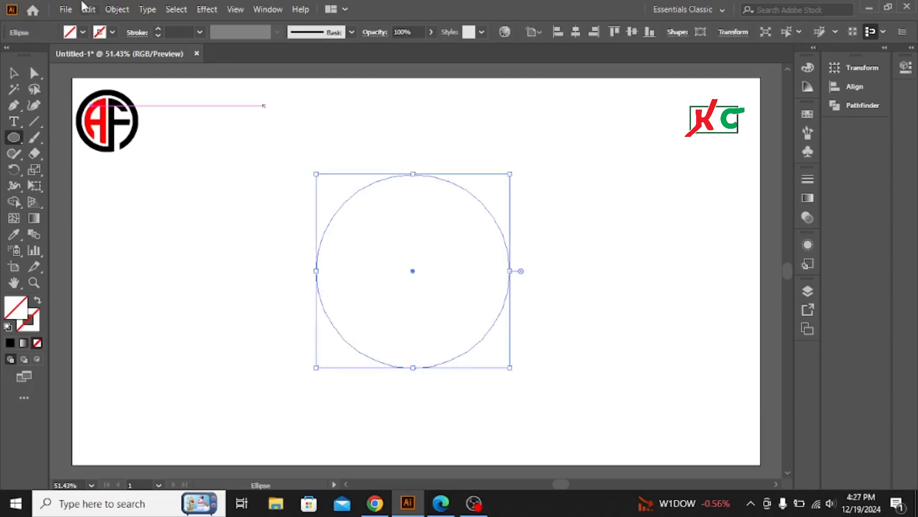
click(113, 33)
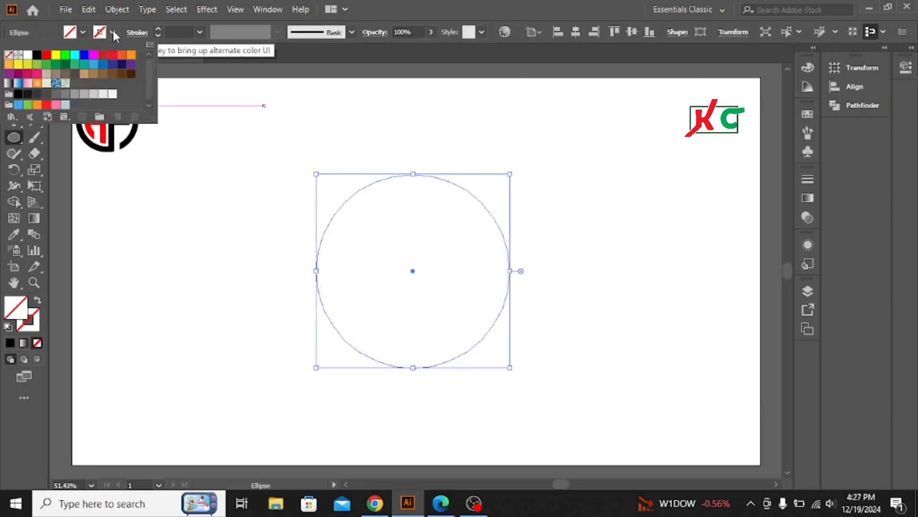
click(37, 56)
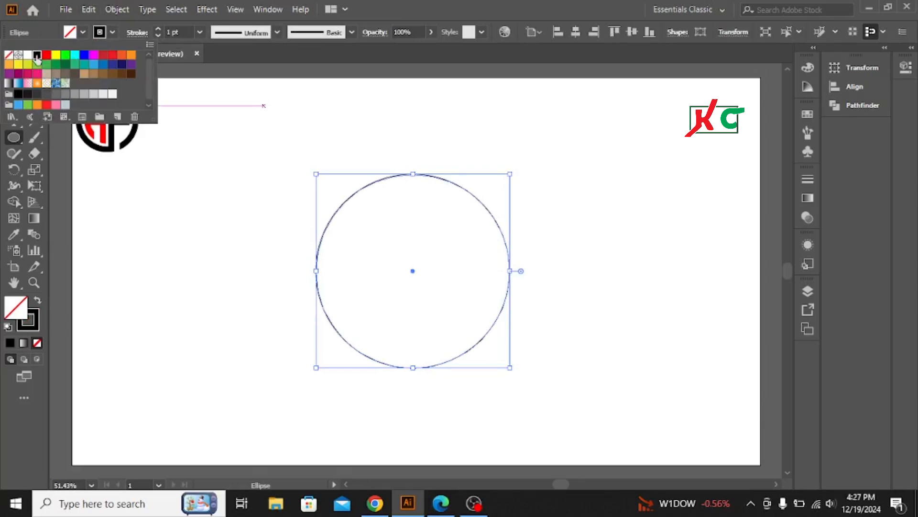
click(112, 30)
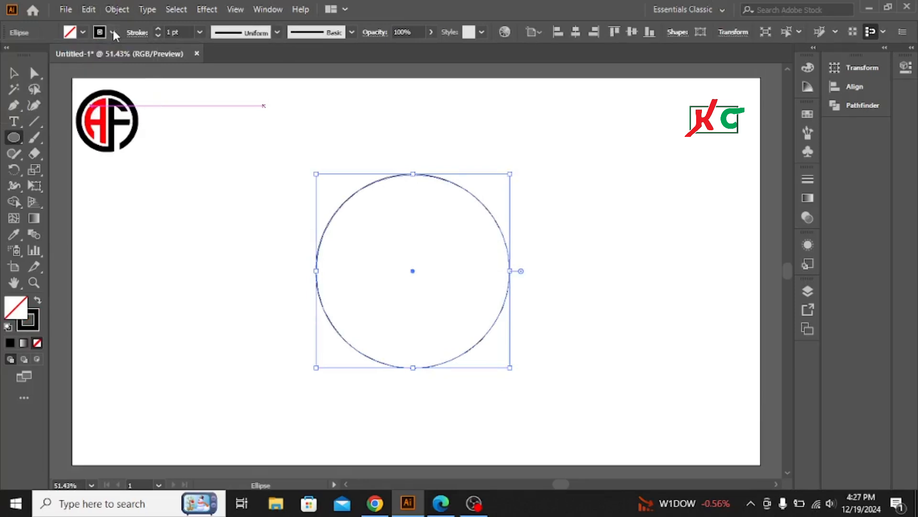
- Set the circle's stroke weight to 25 pt
click(156, 28)
click(157, 29)
click(156, 28)
click(157, 28)
click(157, 28)
click(156, 28)
click(157, 28)
click(156, 28)
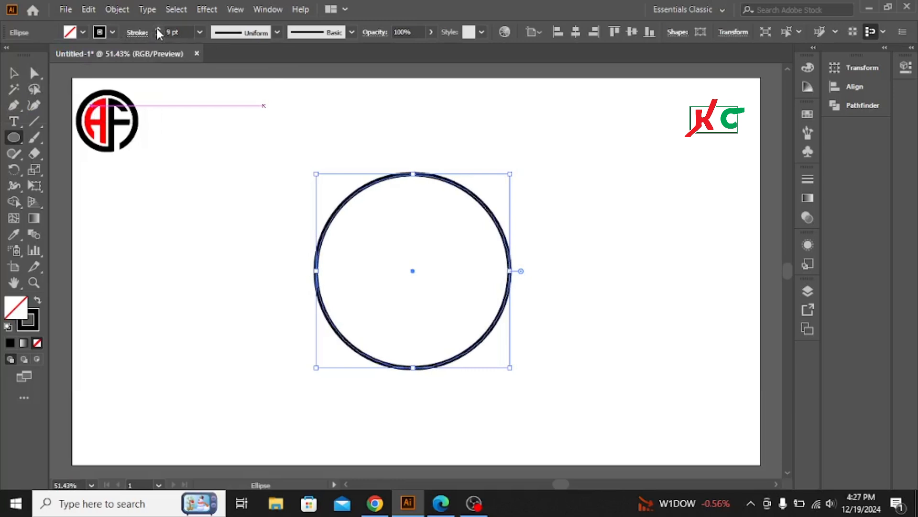
click(157, 28)
click(157, 28)
click(157, 28)
click(156, 27)
click(157, 28)
click(156, 28)
click(157, 28)
click(157, 28)
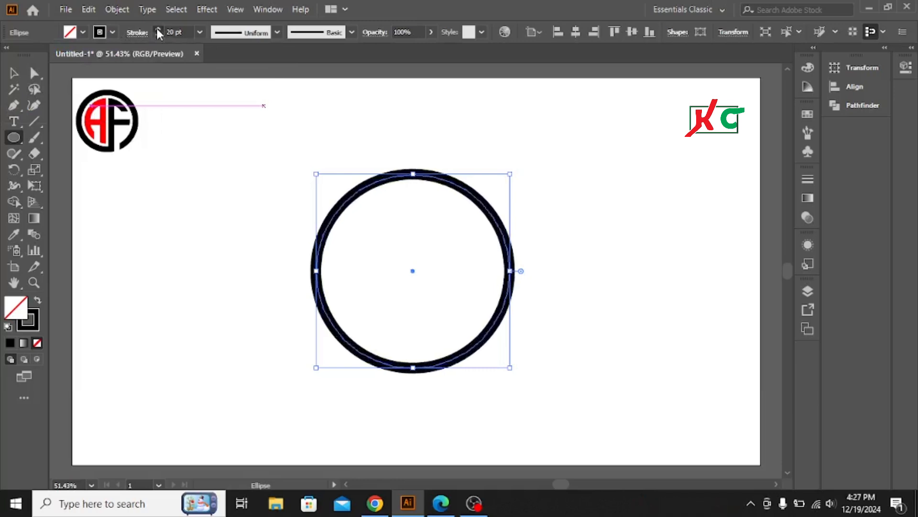
click(157, 28)
click(157, 28)
click(157, 28)
click(157, 28)
click(157, 28)
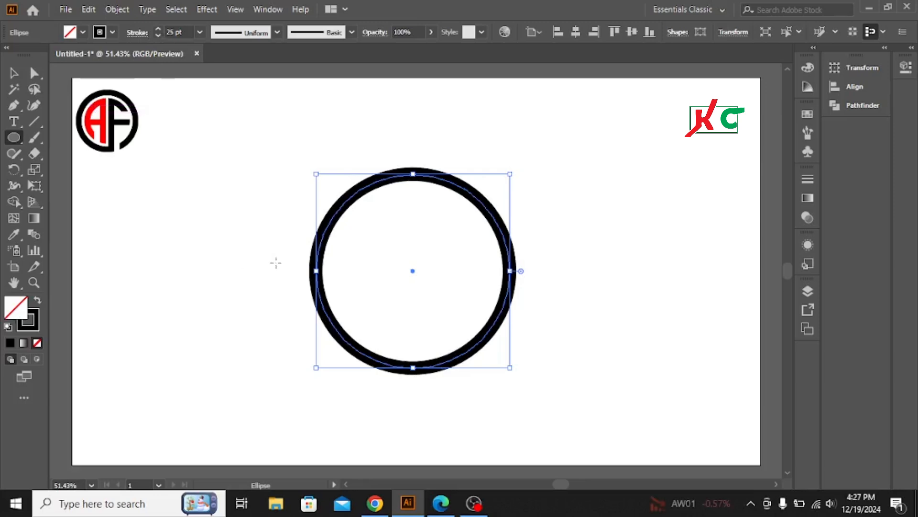
- Paste a copy of the circle in front and shrink it about its center, leaving a narrow gap inside the outer ring
click(14, 73)
click(162, 222)
drag(306, 131, 410, 237)
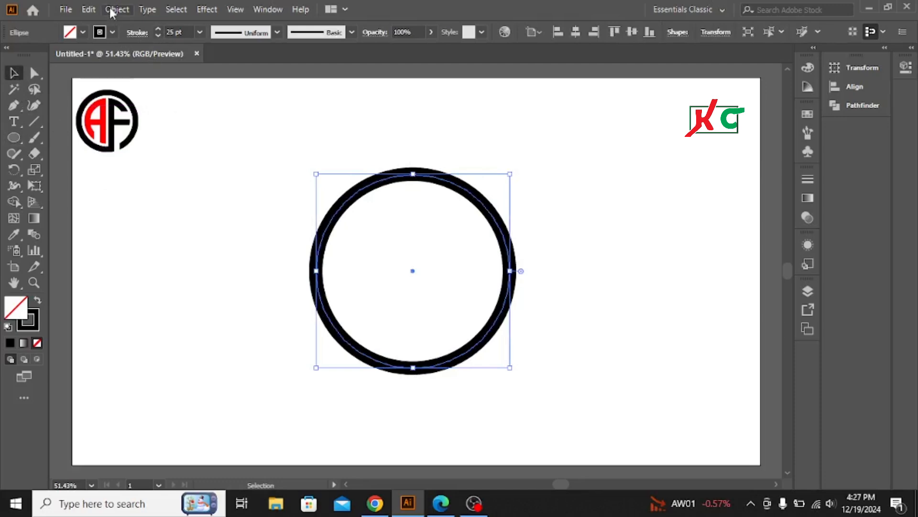
click(93, 9)
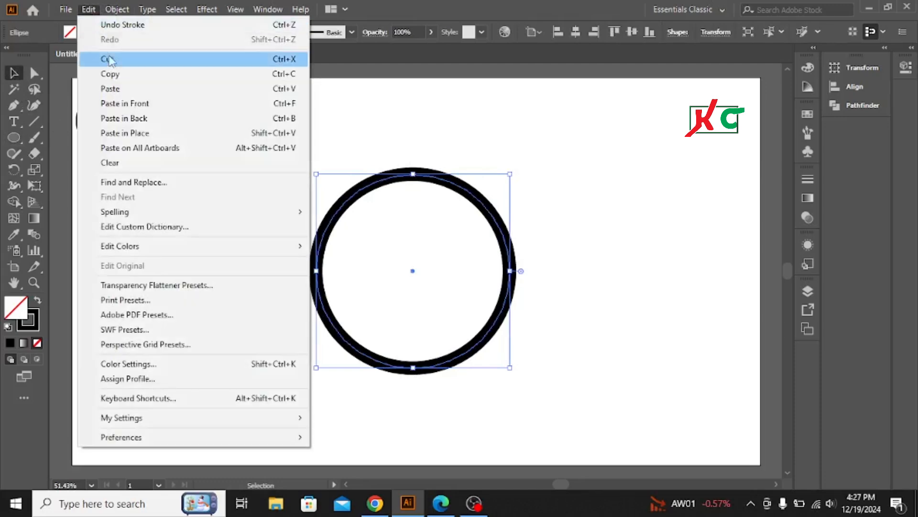
click(110, 76)
click(89, 10)
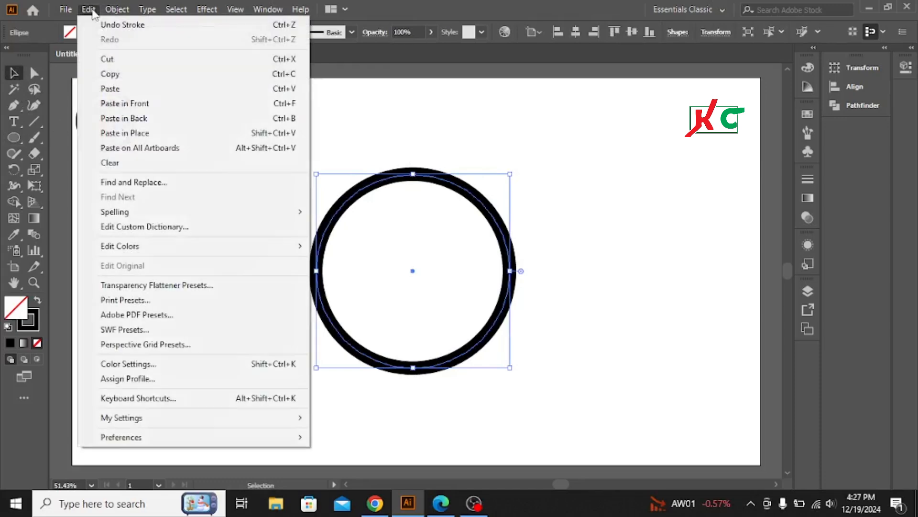
click(117, 104)
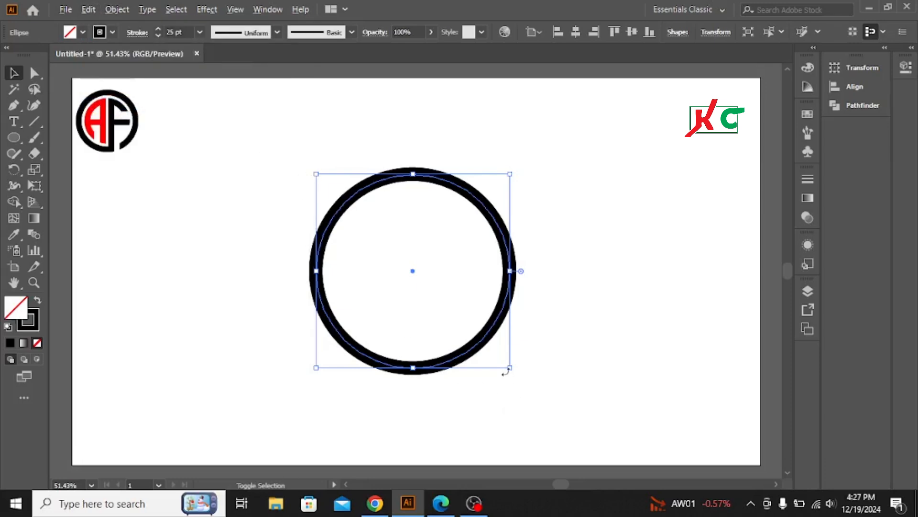
drag(510, 368, 493, 349)
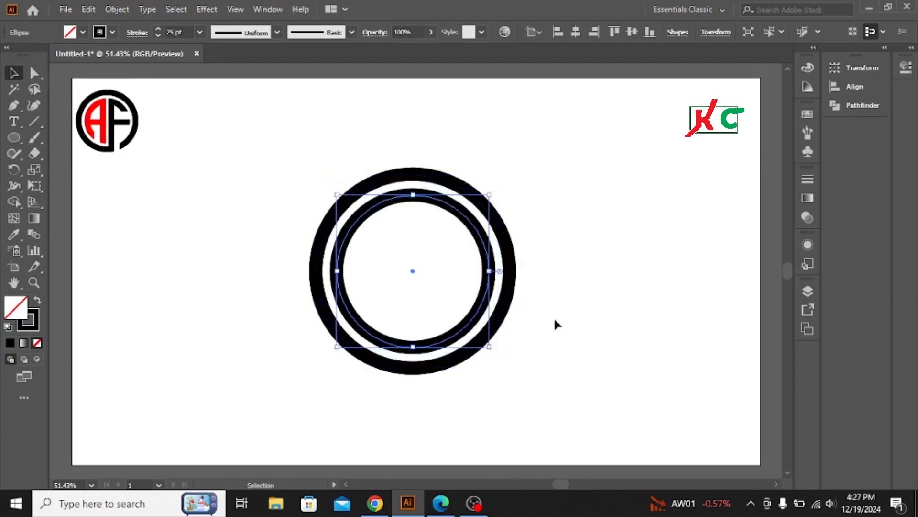
click(312, 158)
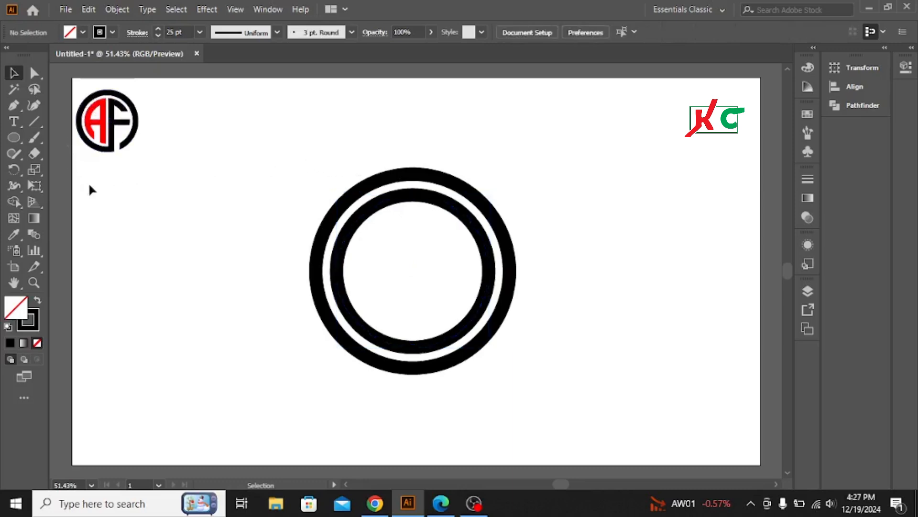
- Draw a vertical line beside the rings, longer than the outer ring's height, with the Line Segment tool
click(33, 122)
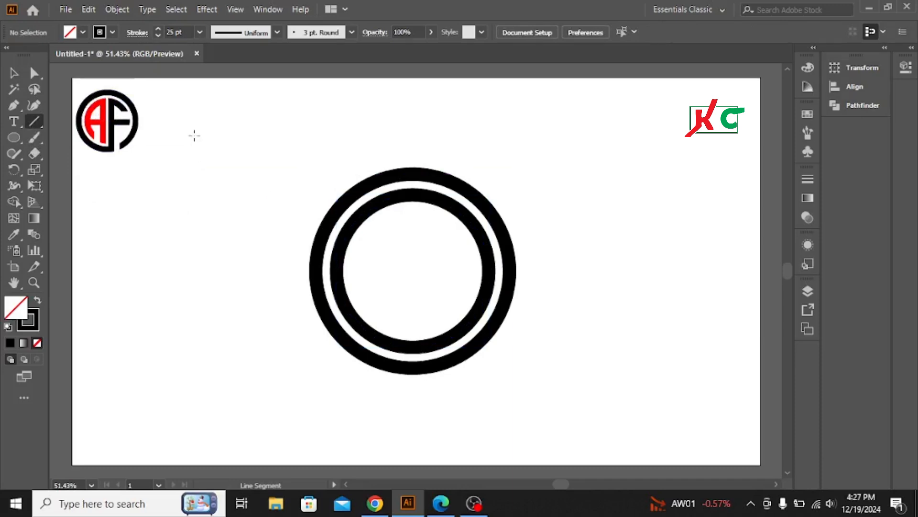
drag(195, 136, 203, 409)
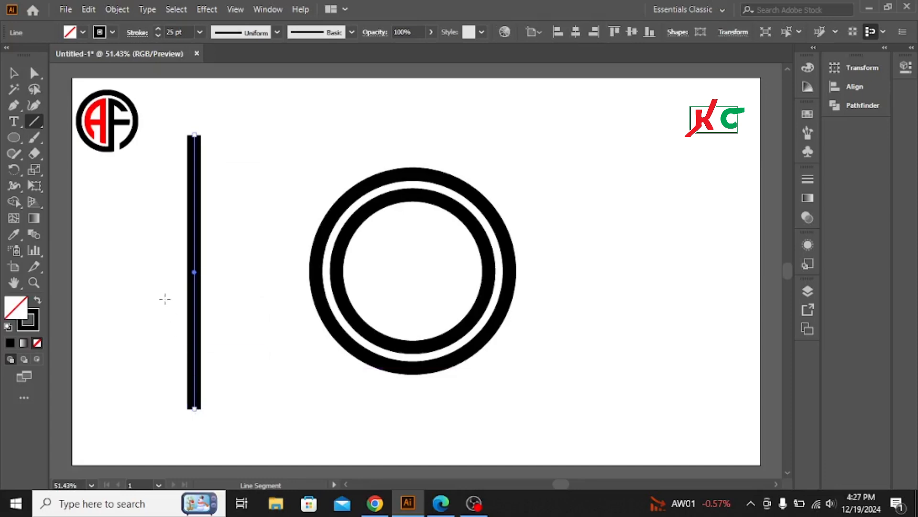
click(13, 72)
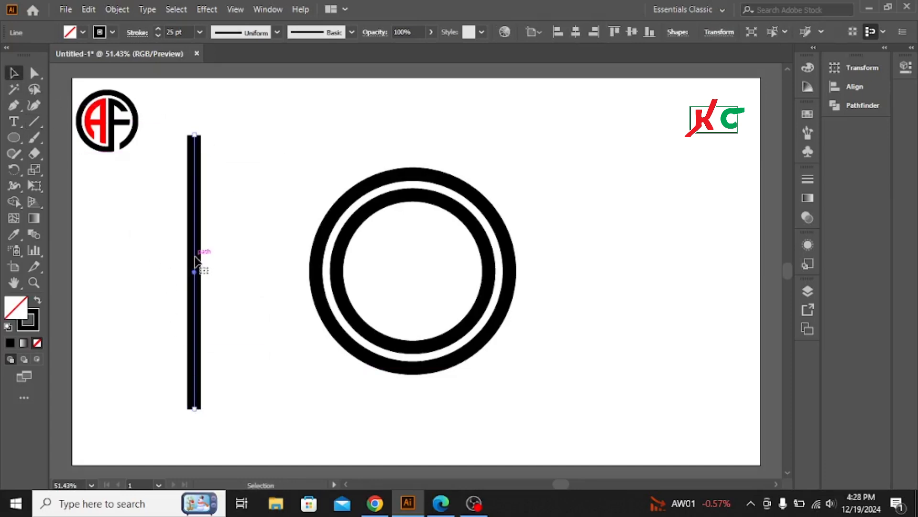
- Move the vertical line onto the outer ring's left edge and place a copy on the inner ring's left edge
drag(195, 261, 318, 274)
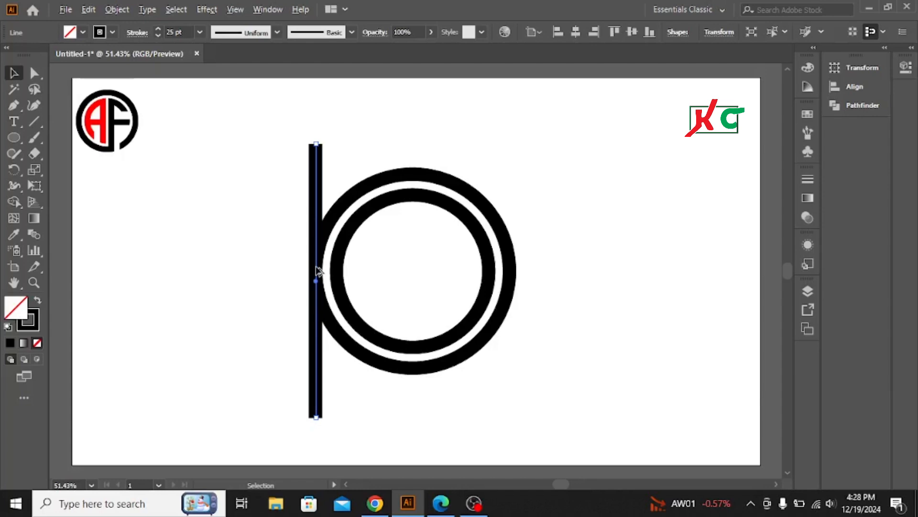
drag(317, 272, 338, 270)
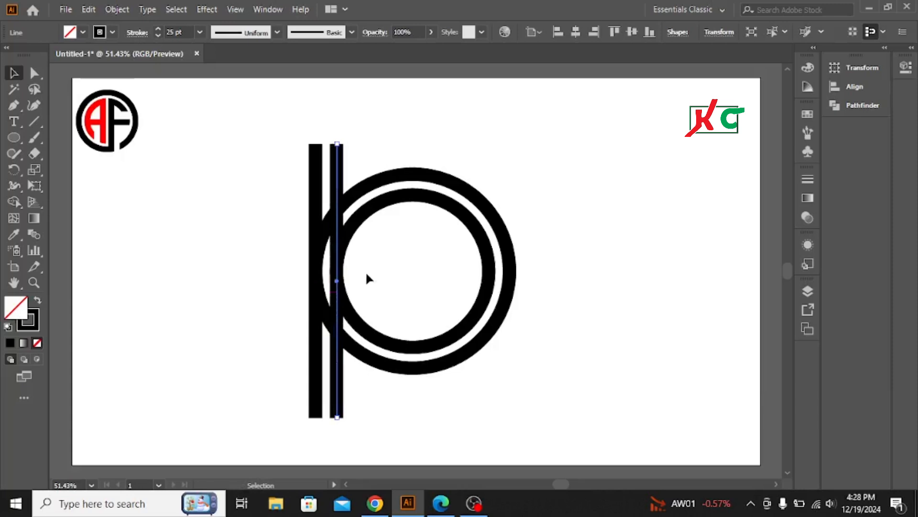
click(258, 140)
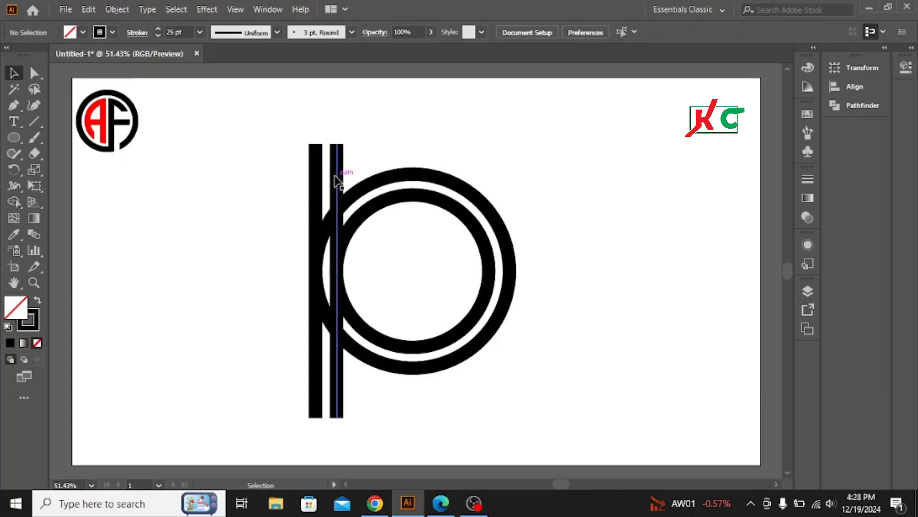
- Copy the inner vertical line to the right of the rings, rotate the copy to horizontal and center it horizontally on the artboard
click(336, 175)
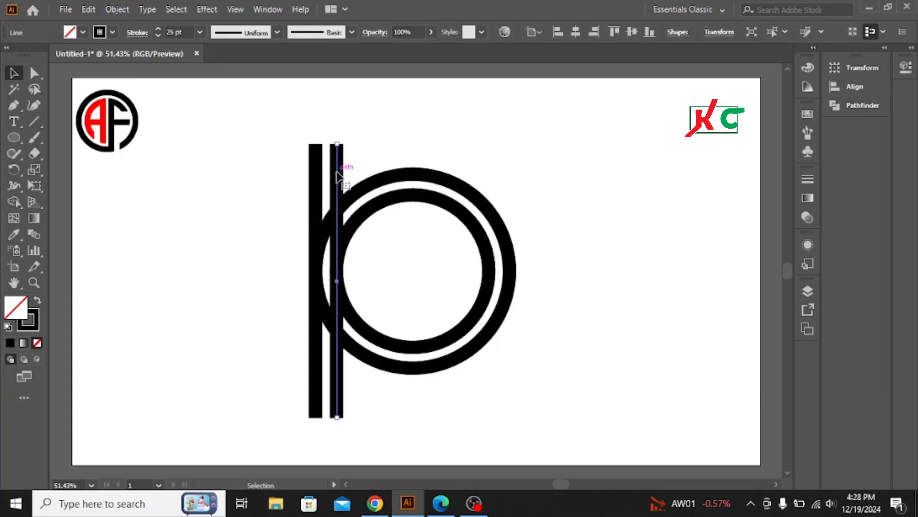
drag(337, 175, 601, 177)
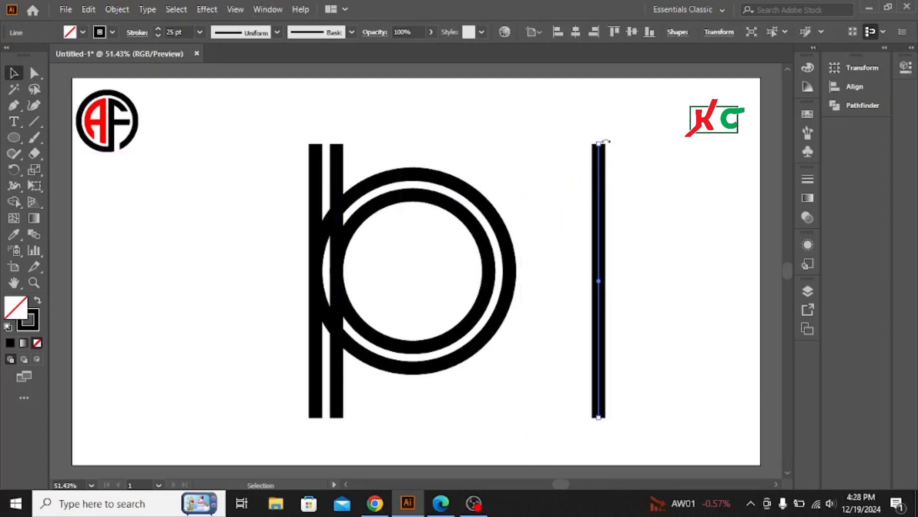
drag(605, 141, 736, 279)
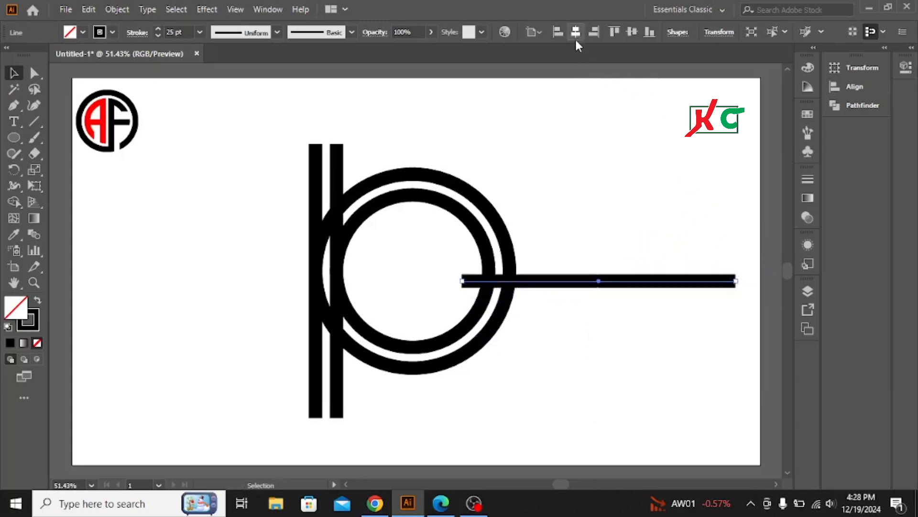
click(576, 34)
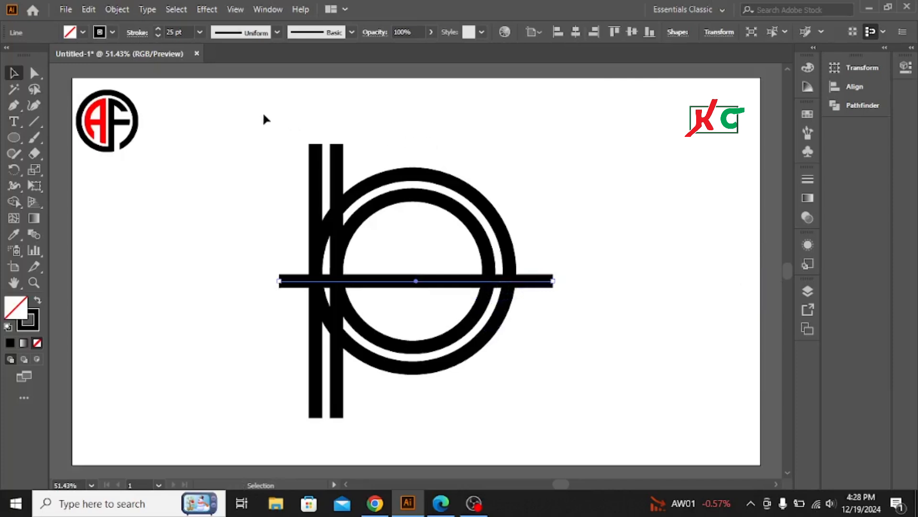
- Move both vertical lines together to the middle of the rings
drag(243, 122, 378, 156)
drag(336, 178, 426, 178)
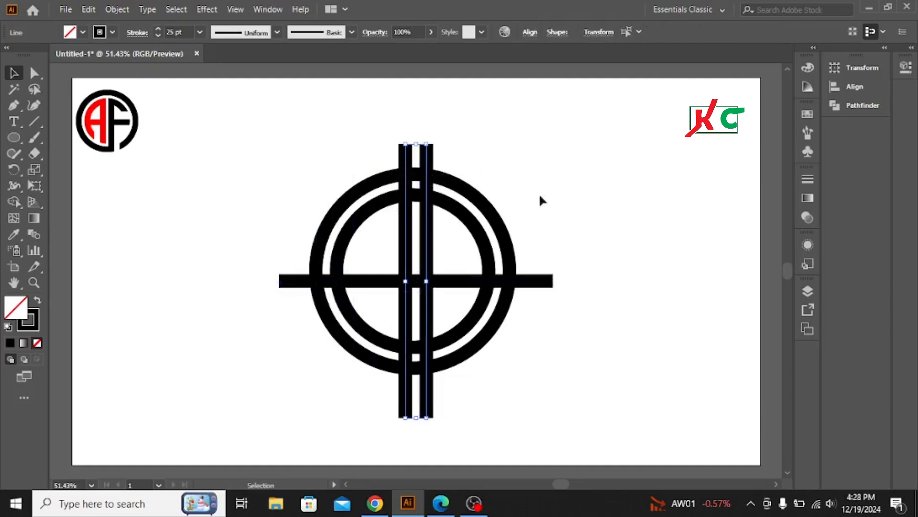
click(561, 190)
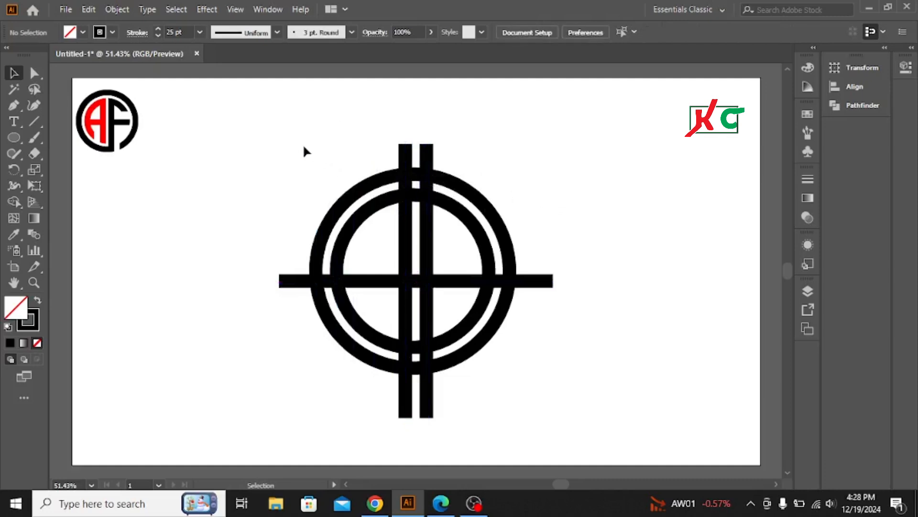
- Expand the fill and stroke of all rings and lines
drag(280, 143, 526, 357)
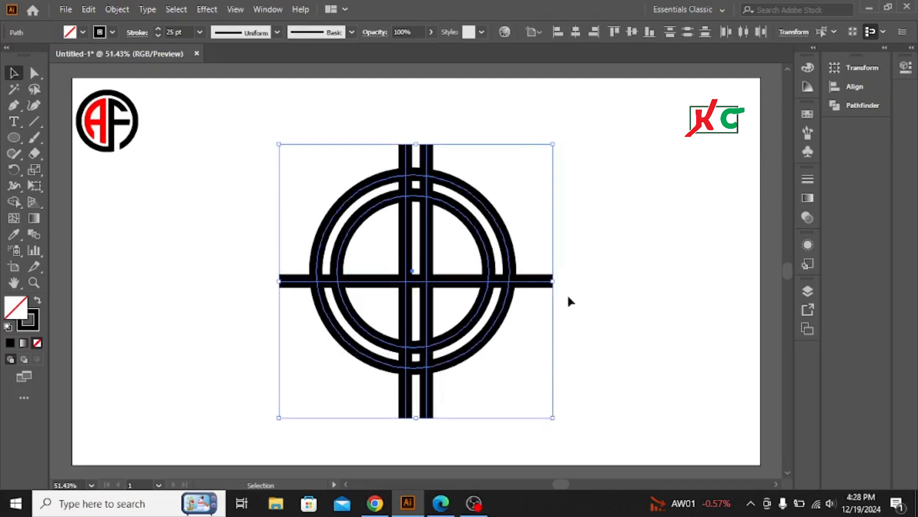
click(117, 9)
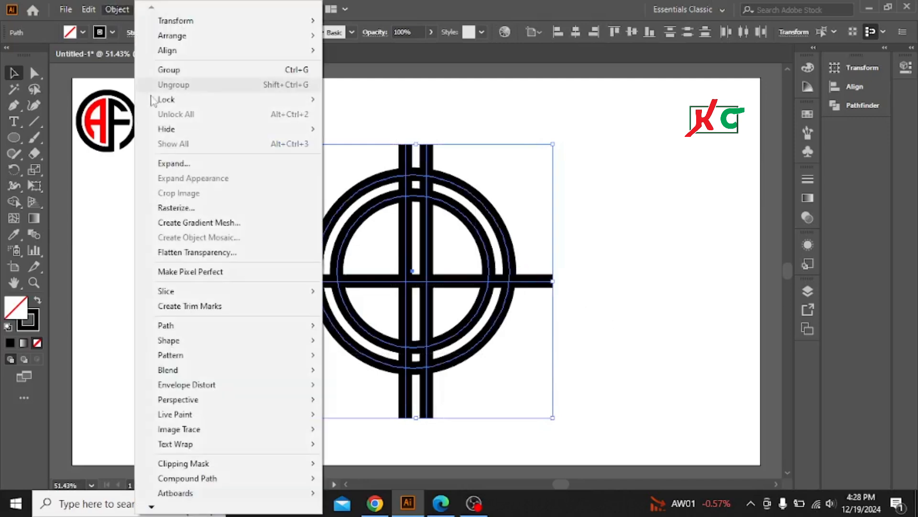
click(174, 164)
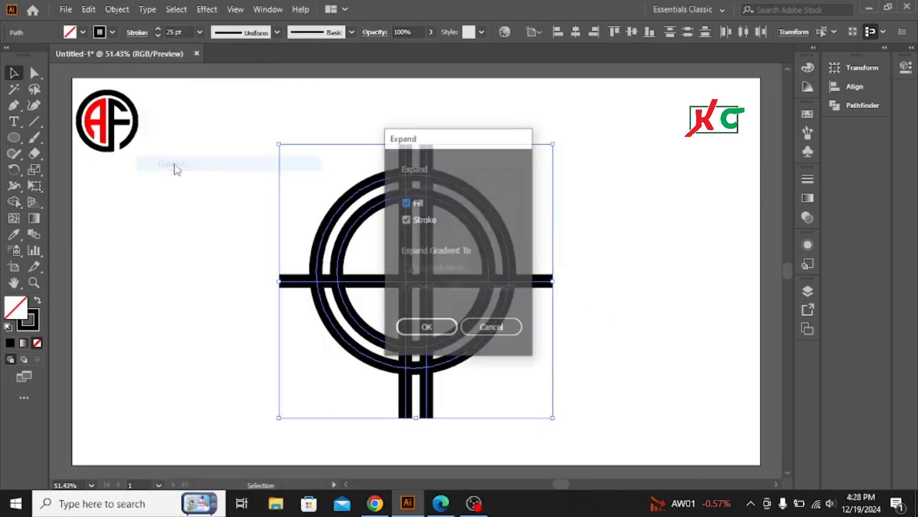
click(429, 330)
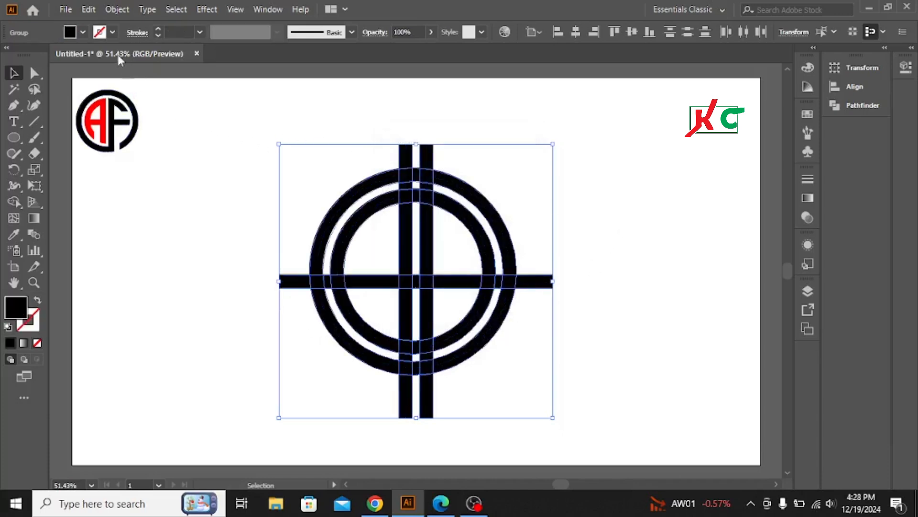
- Remove the fill from all expanded rings and bars and give them a black stroke
click(82, 32)
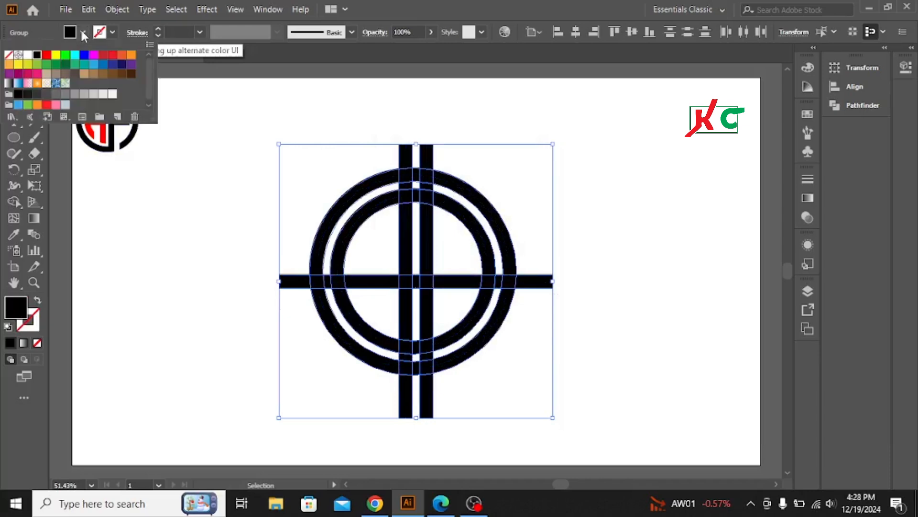
click(9, 56)
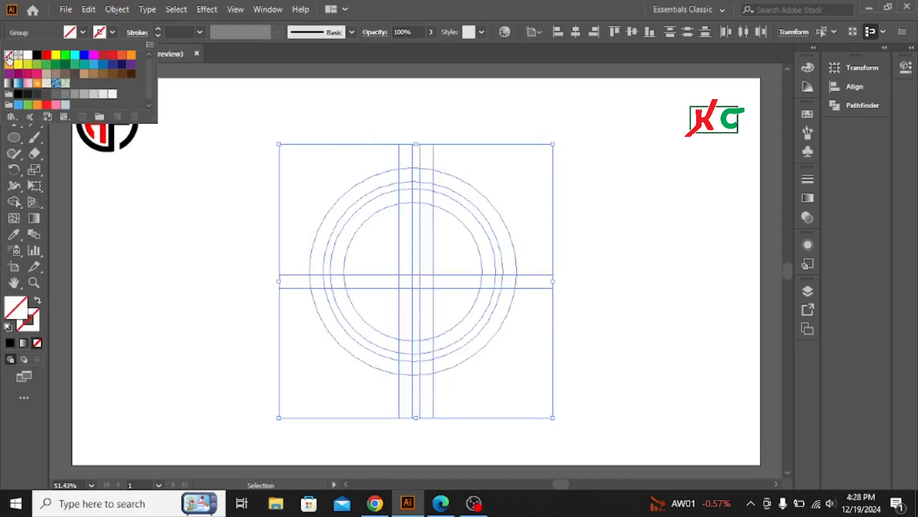
click(113, 32)
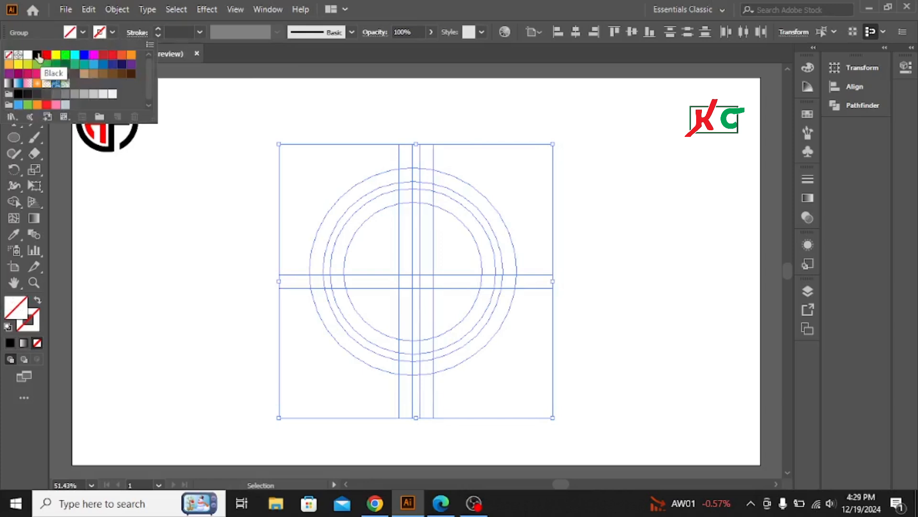
click(37, 55)
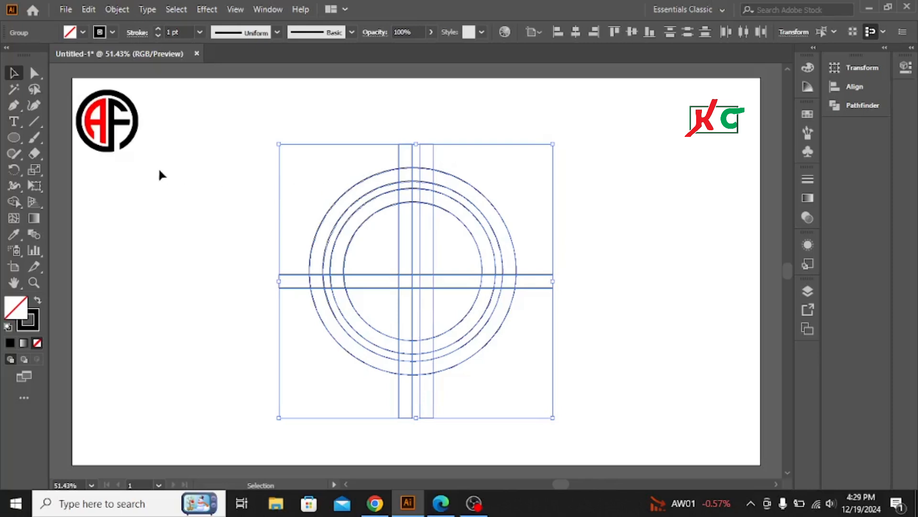
click(625, 245)
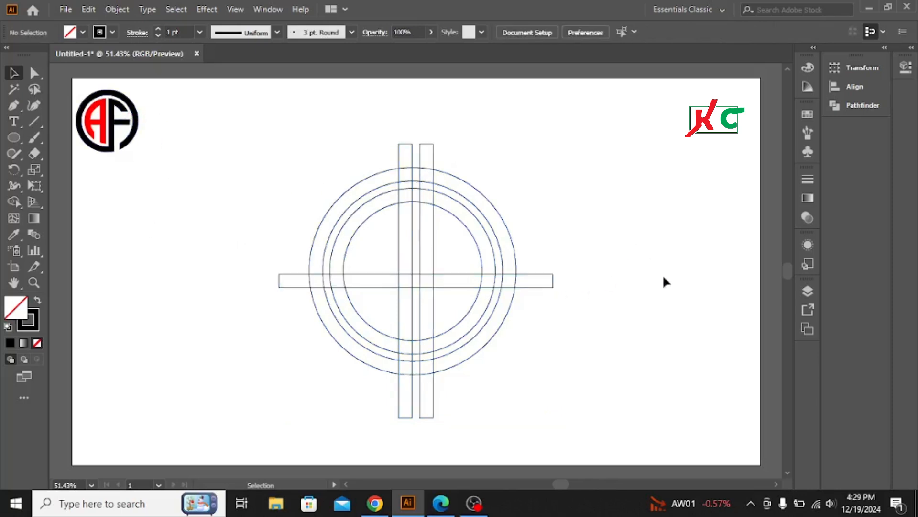
- Ungroup the inner ring and release its compound path into separate circles
click(482, 265)
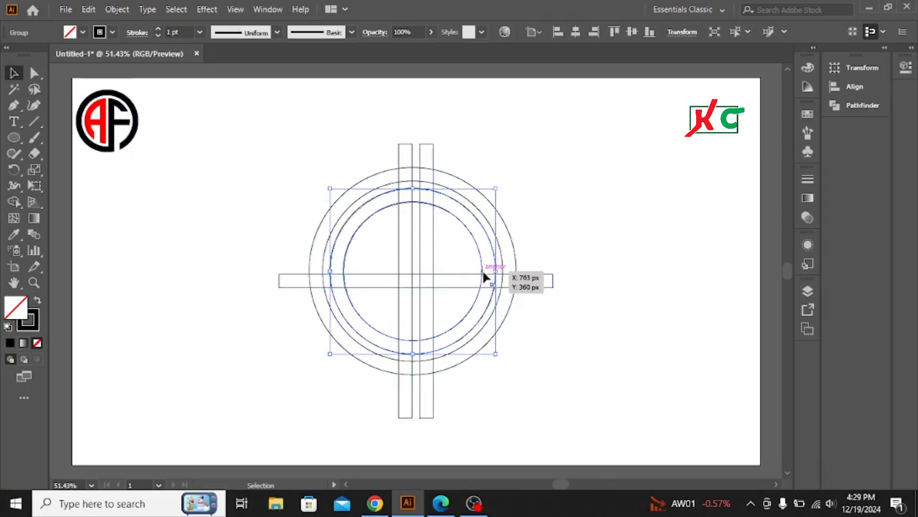
right_click(484, 270)
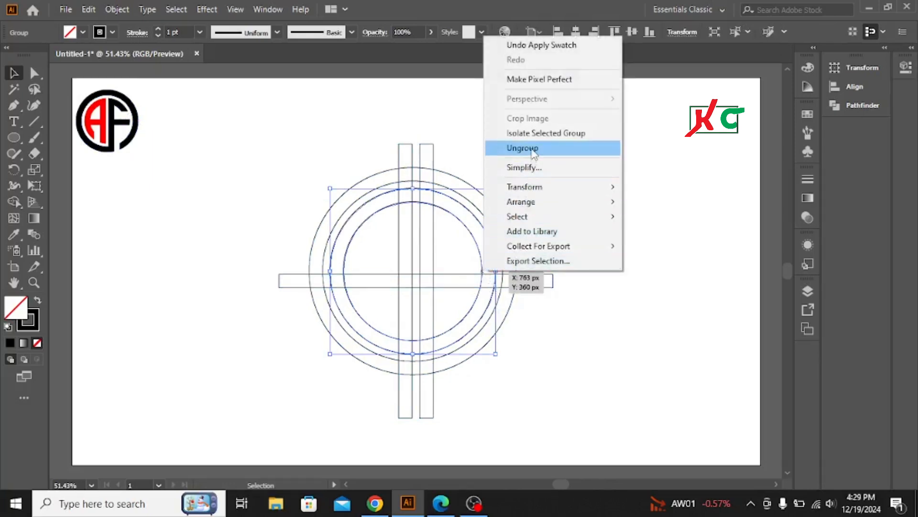
click(527, 148)
right_click(482, 269)
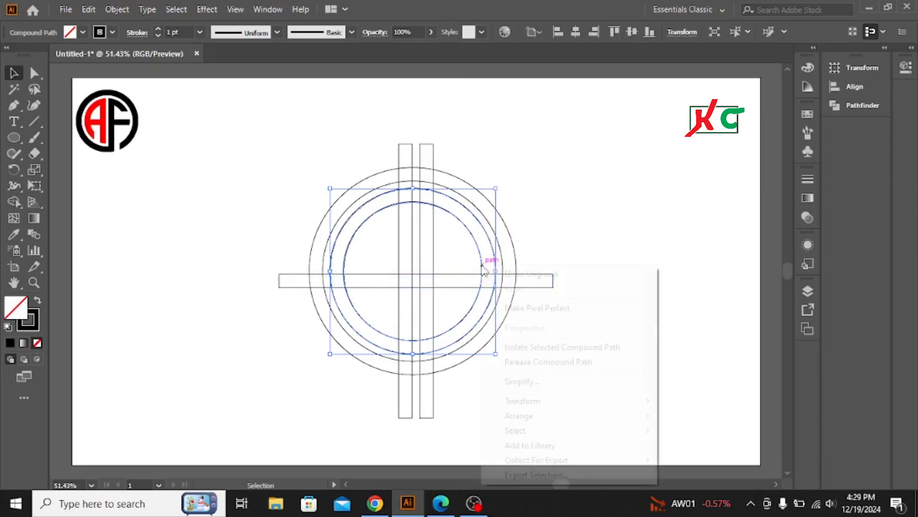
click(537, 364)
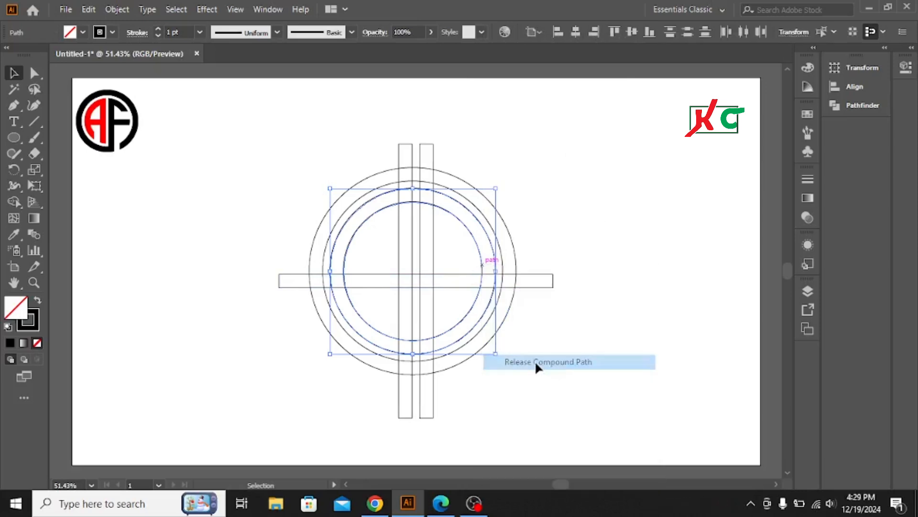
click(594, 266)
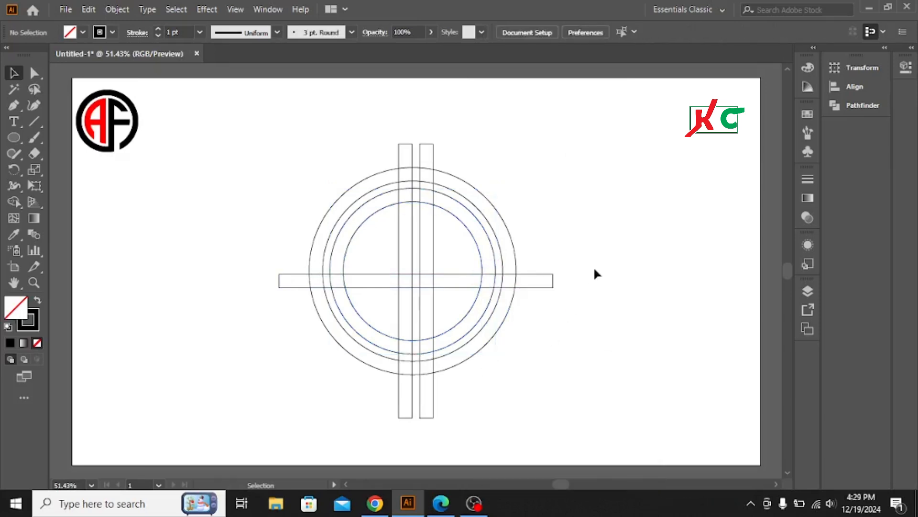
- Copy the innermost circle, paste it in front and scale the copy down slightly about its center
click(481, 264)
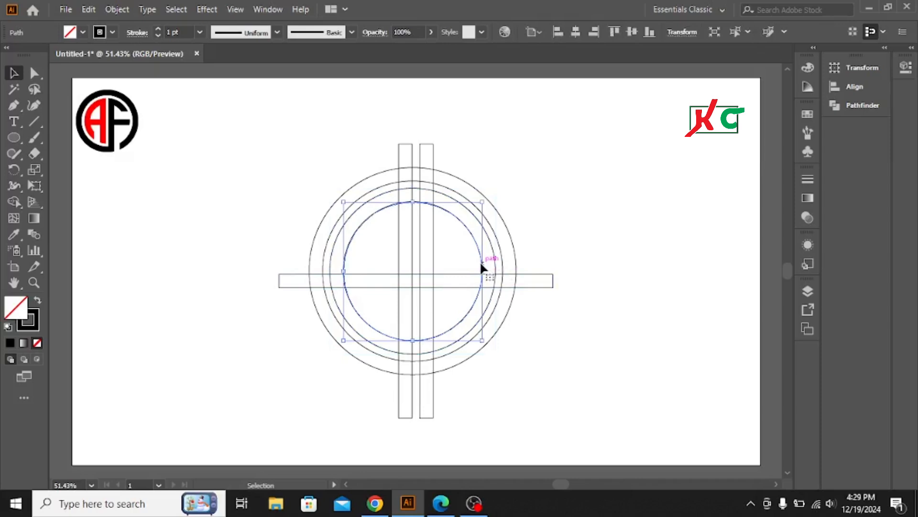
click(86, 8)
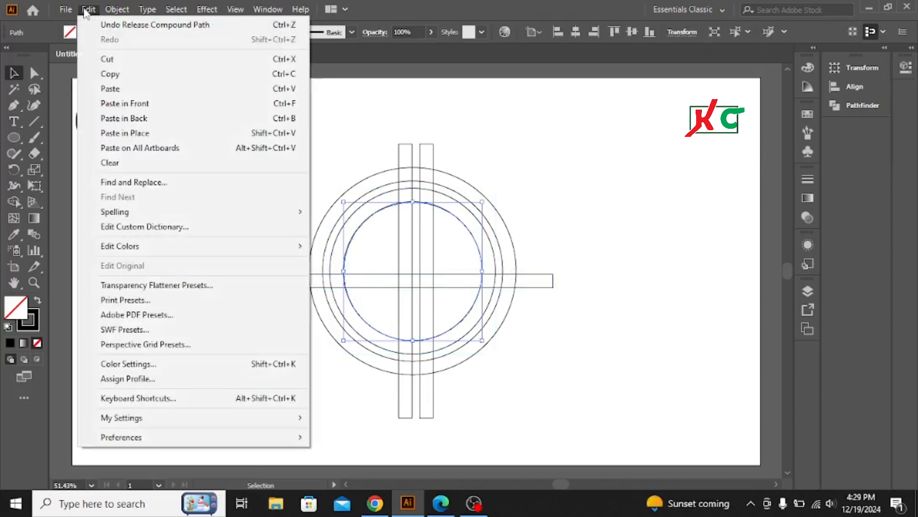
click(110, 74)
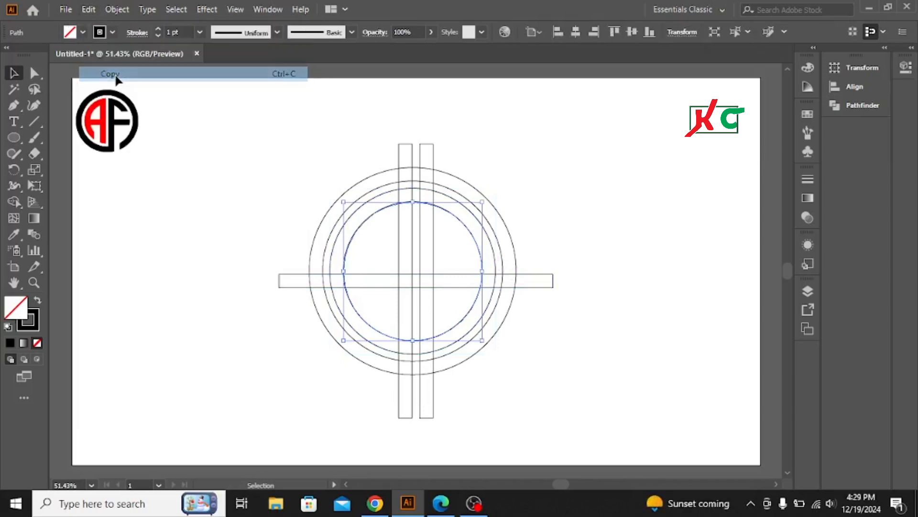
click(91, 10)
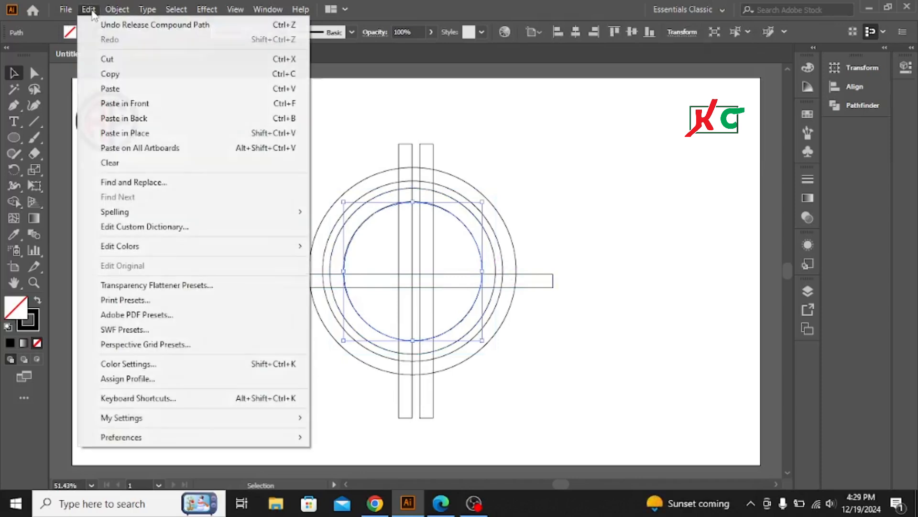
click(134, 104)
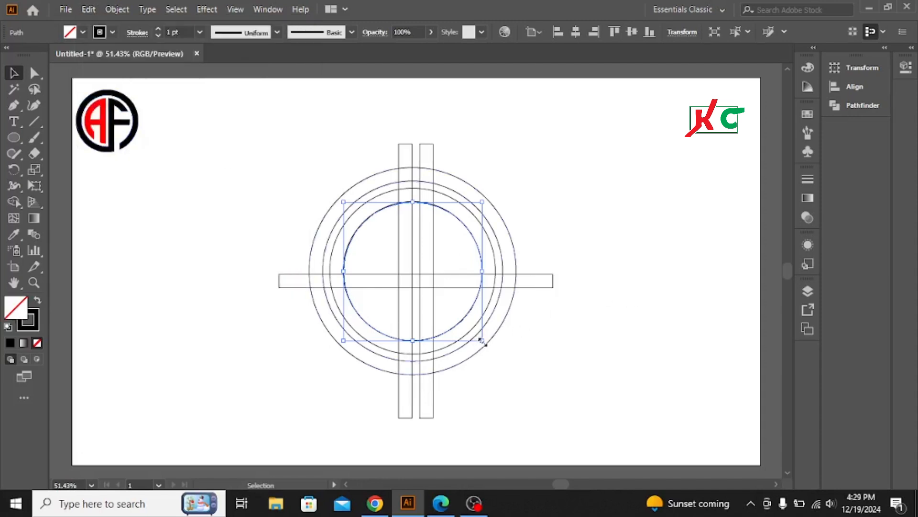
key(shift)
drag(481, 338, 478, 329)
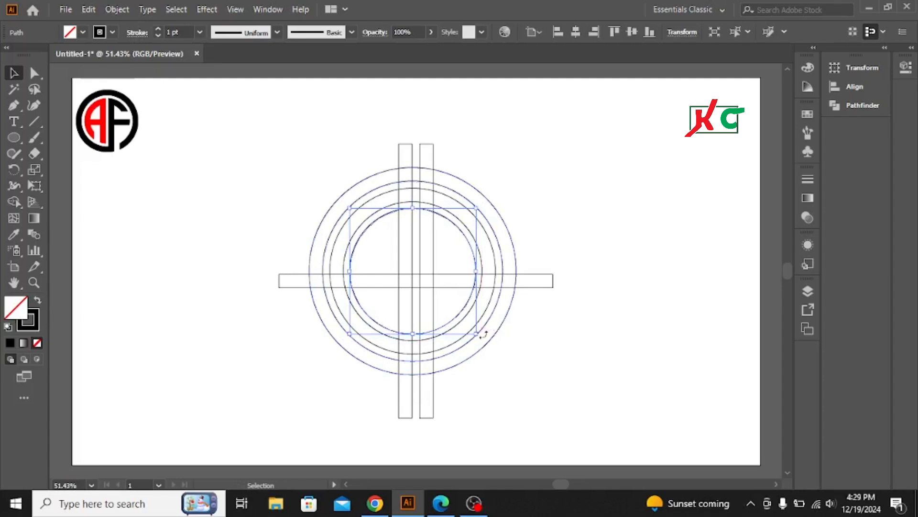
click(612, 207)
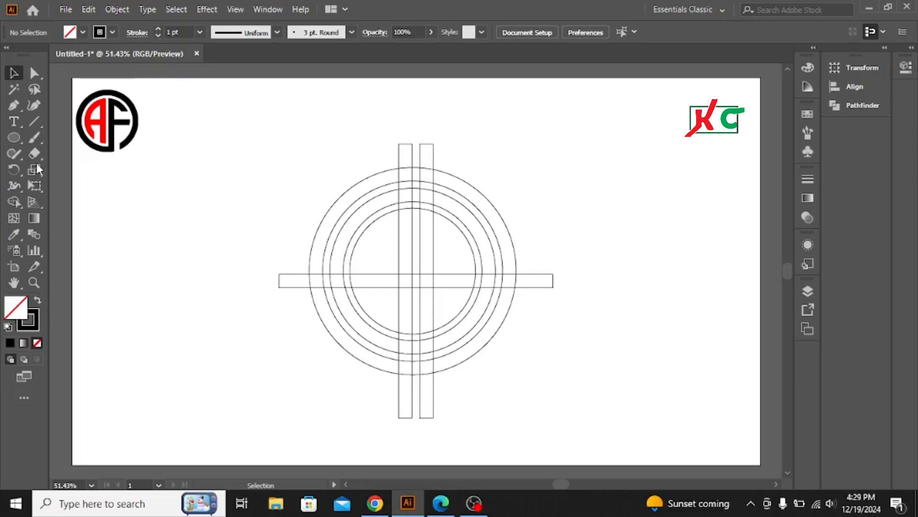
- Draw a vertical line across the rings' lower-left part and place a copy across their lower-right part
click(32, 124)
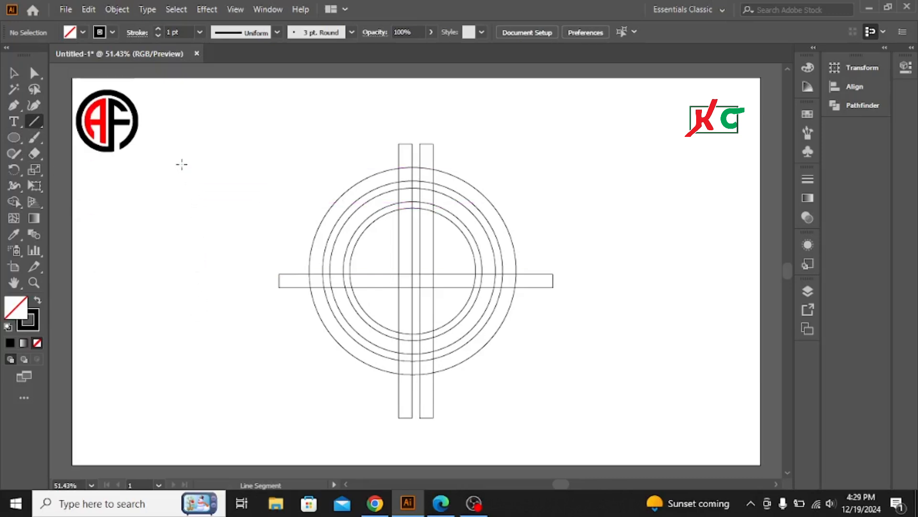
drag(181, 164, 173, 314)
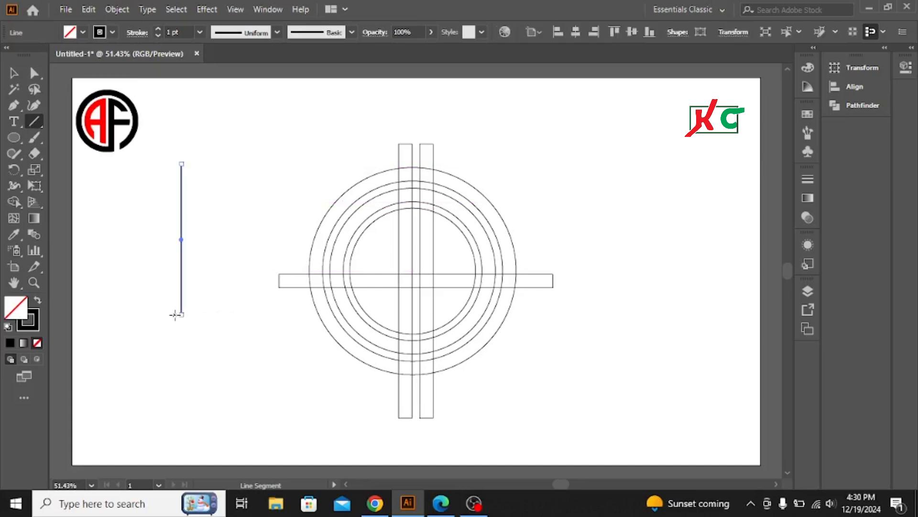
key(v)
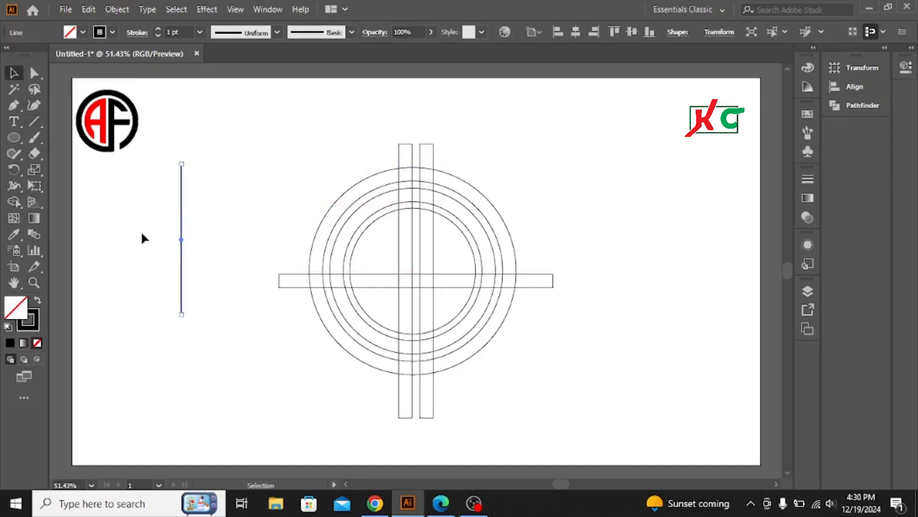
drag(181, 230, 374, 366)
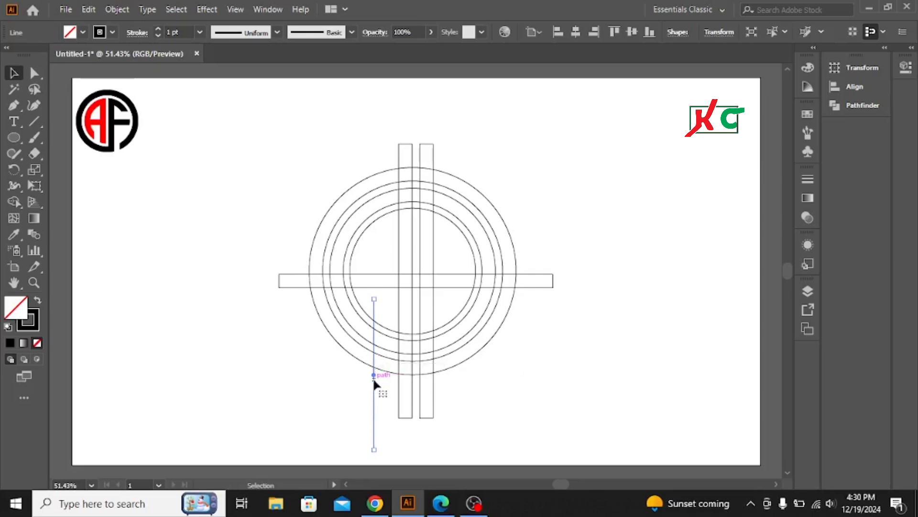
key(Right)
key(Right)
key(Right)
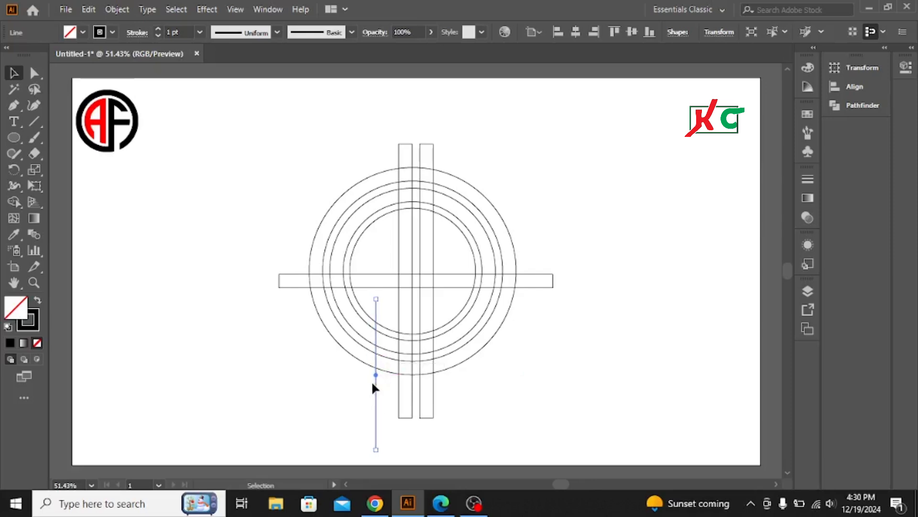
key(Right)
drag(376, 389, 455, 388)
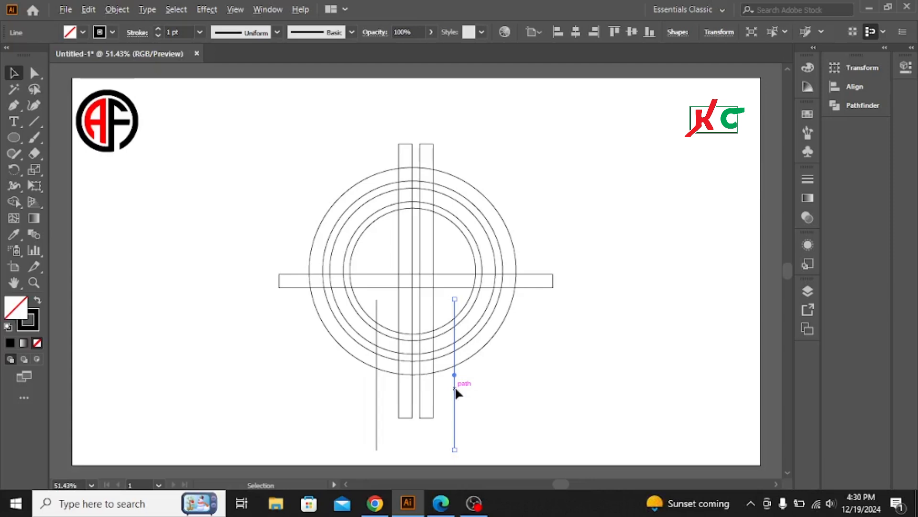
- Copy the right cutting line, rotate the copy to horizontal and place it across the rings' right side just above the horizontal bar
drag(456, 389, 620, 294)
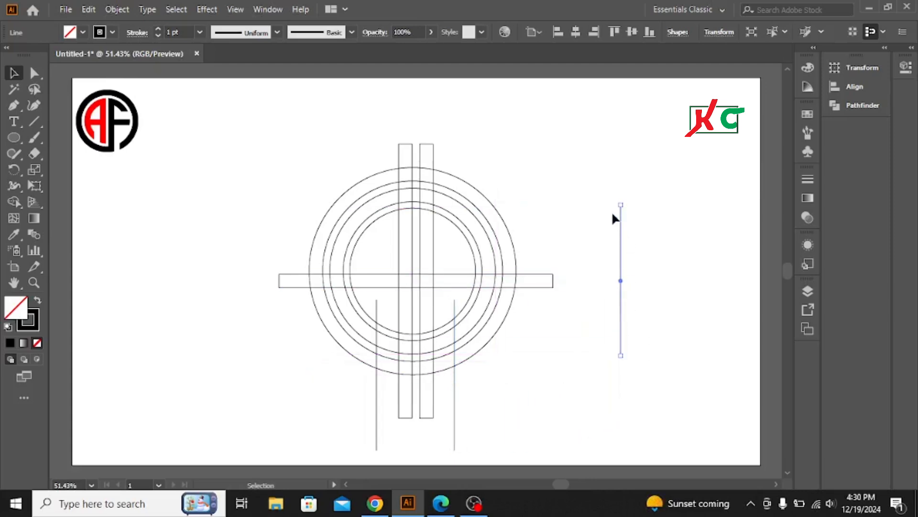
drag(622, 201, 697, 279)
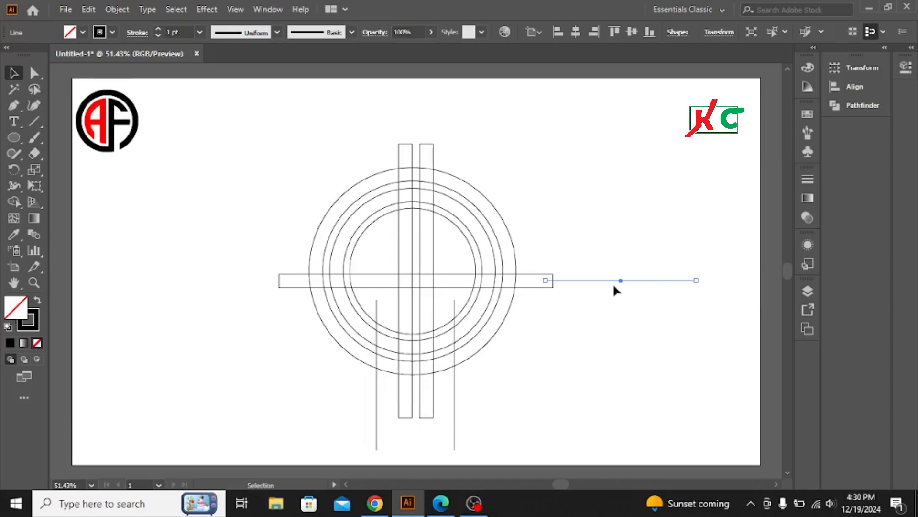
drag(617, 278, 519, 250)
click(550, 212)
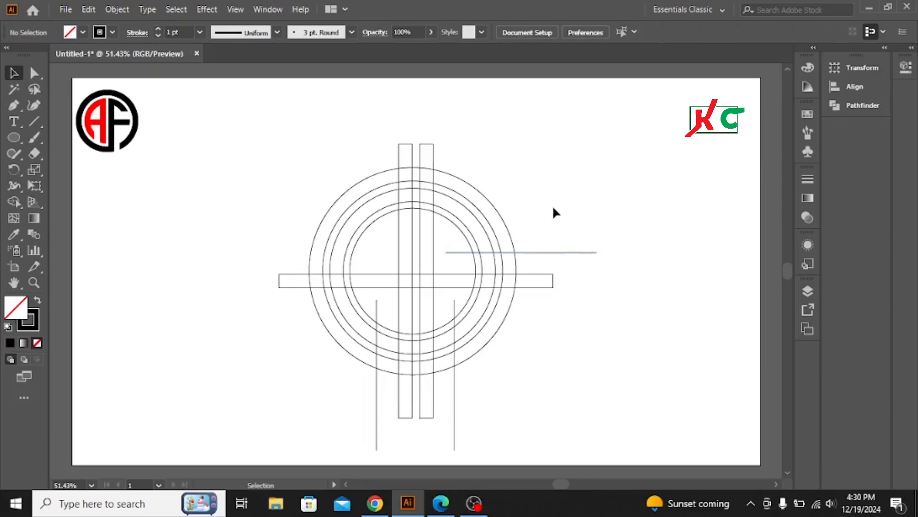
- Select all the outlines and use Shape Builder to merge the inner ring's left arc, left crossbar and left vertical bar into a red A
mouse_move(271, 134)
mouse_down()
mouse_move(655, 253)
mouse_move(614, 395)
mouse_up()
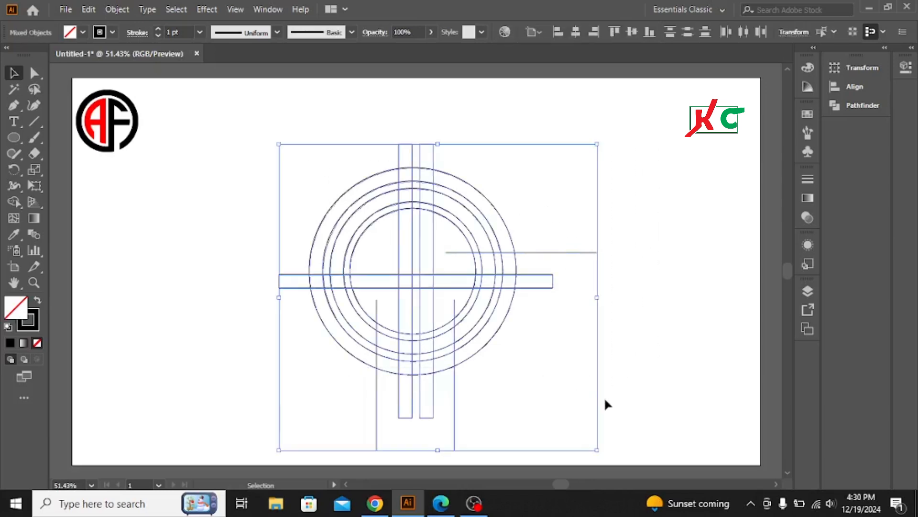
click(13, 202)
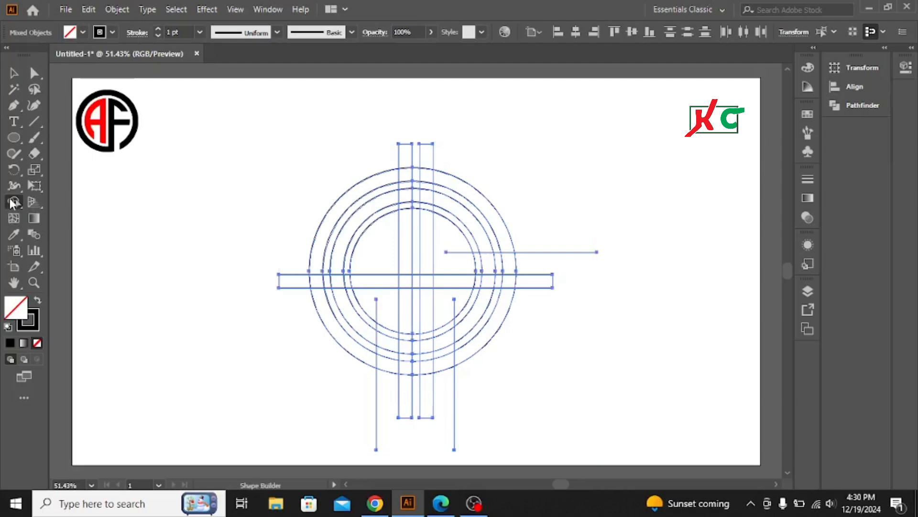
click(81, 31)
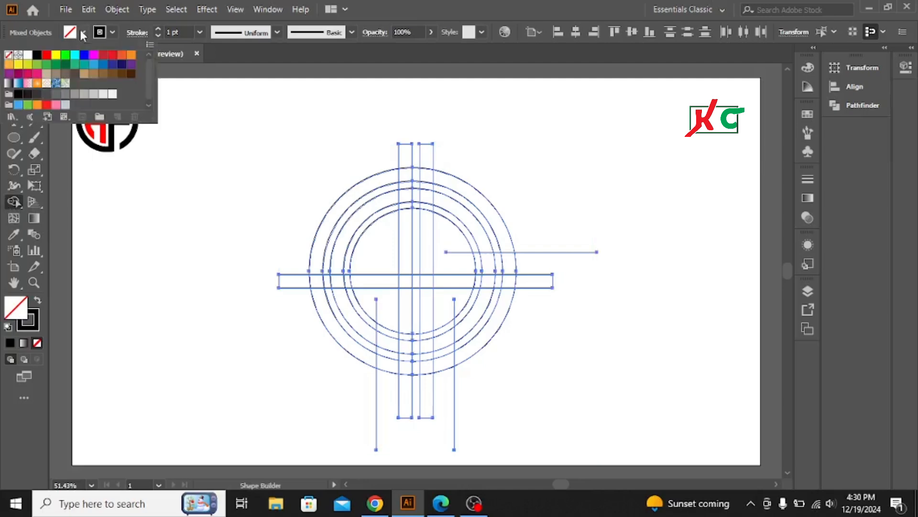
click(45, 56)
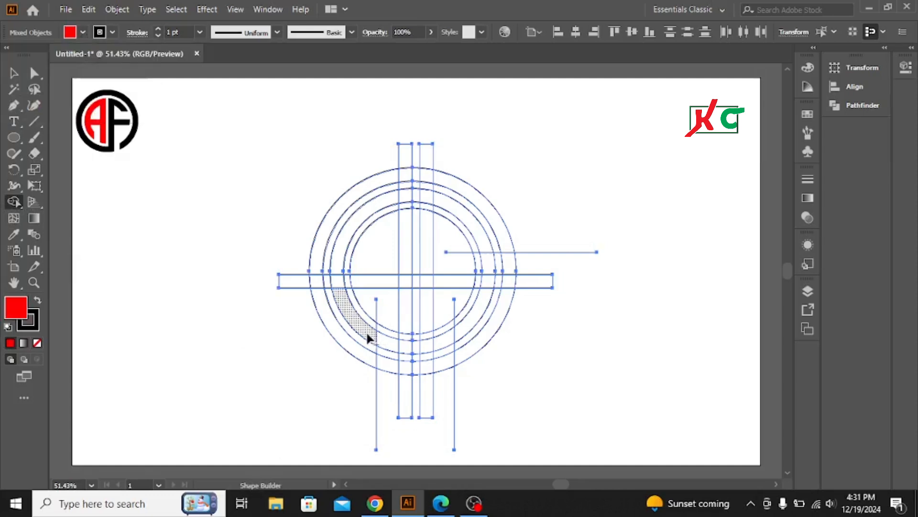
drag(368, 324, 357, 324)
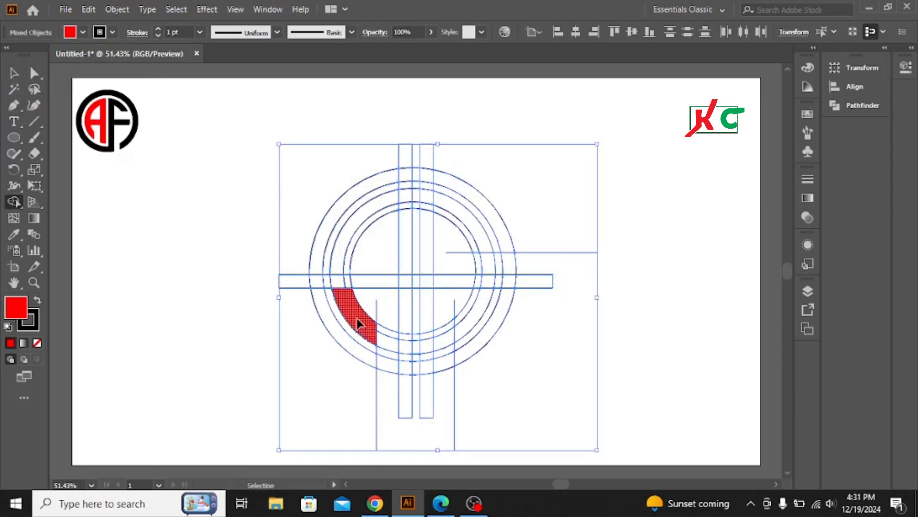
key(ctrl+z)
mouse_move(366, 329)
mouse_down()
mouse_move(339, 286)
mouse_move(343, 238)
mouse_move(361, 211)
mouse_move(400, 195)
mouse_move(408, 218)
mouse_up()
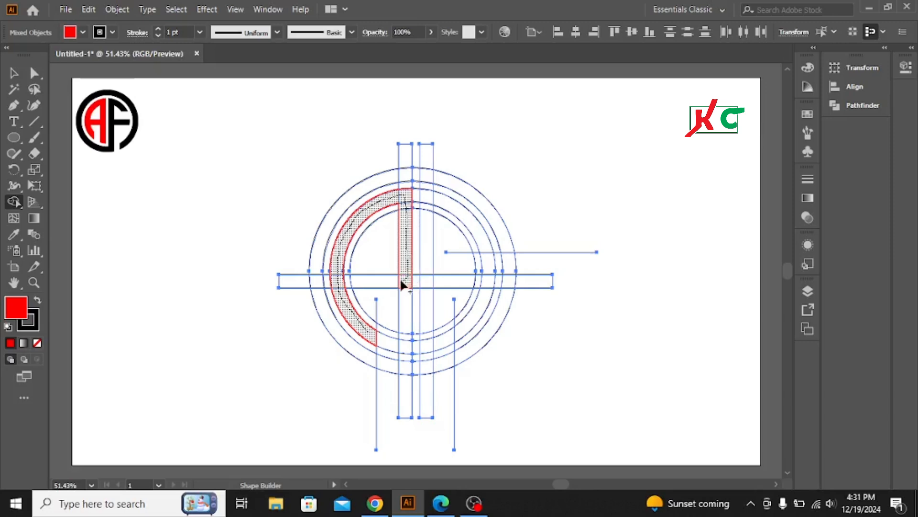
mouse_move(402, 285)
mouse_down()
mouse_move(344, 283)
mouse_move(403, 286)
mouse_move(404, 298)
mouse_up()
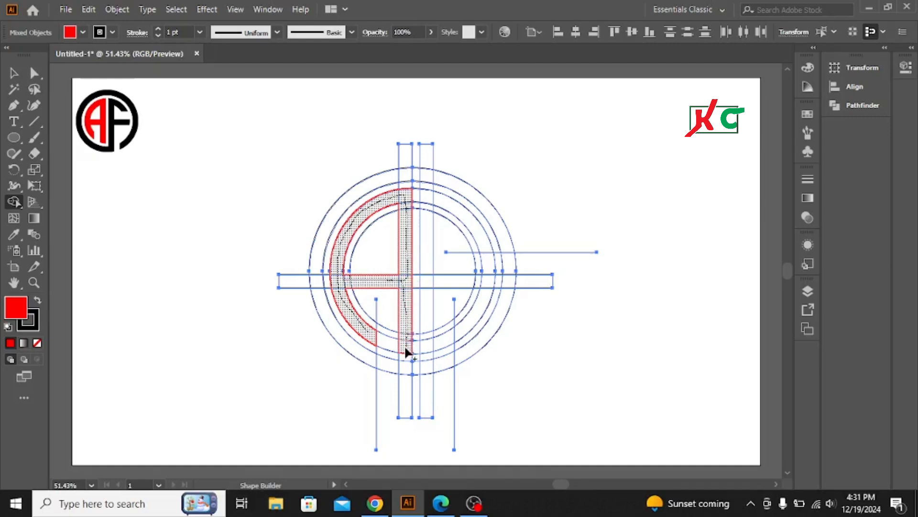
drag(405, 350, 406, 352)
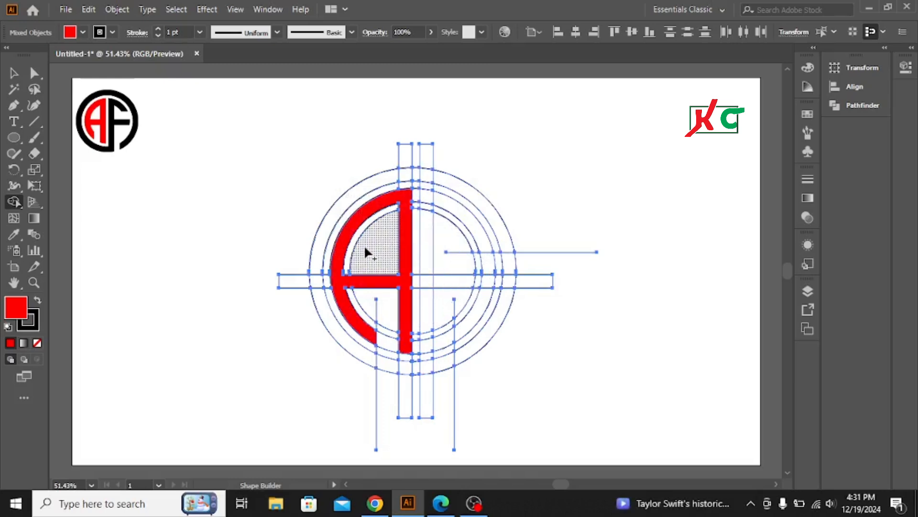
- Set the fill to black and use Shape Builder to merge the right-hand arc, crossbar, vertical bar and outer ring into a black F
click(83, 32)
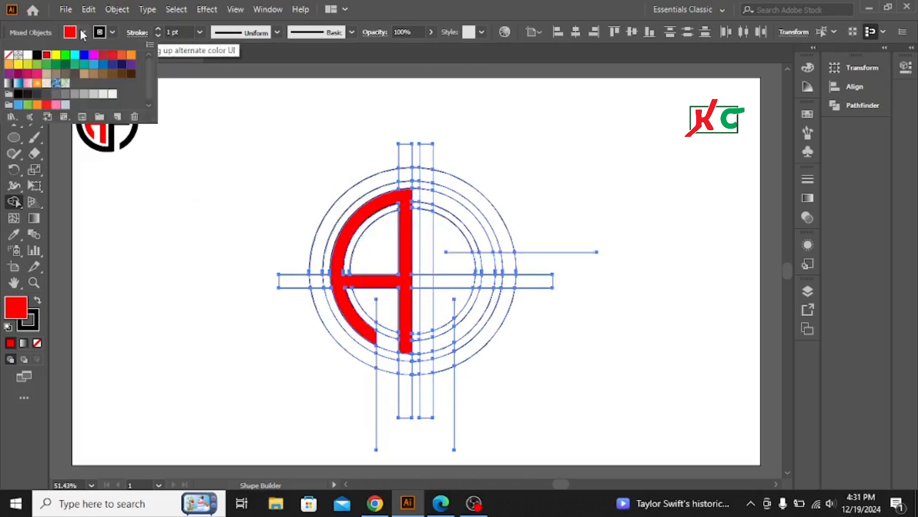
click(36, 54)
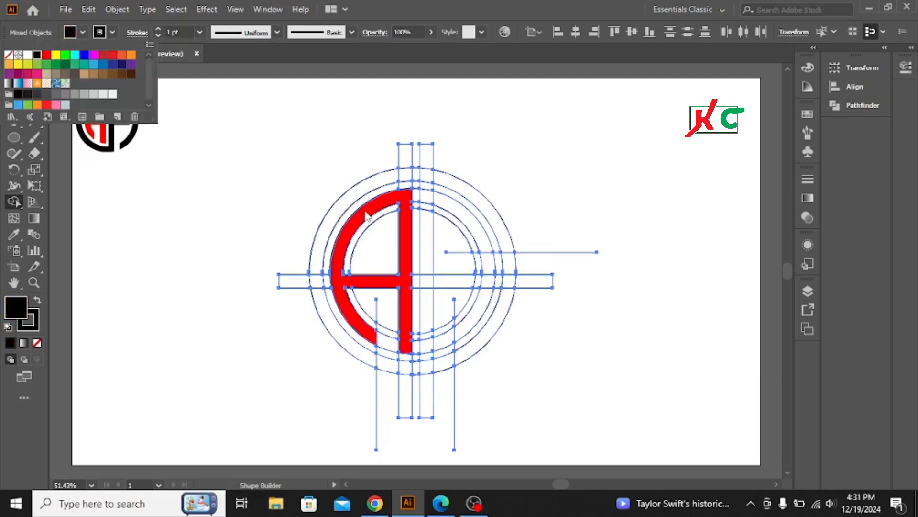
click(480, 242)
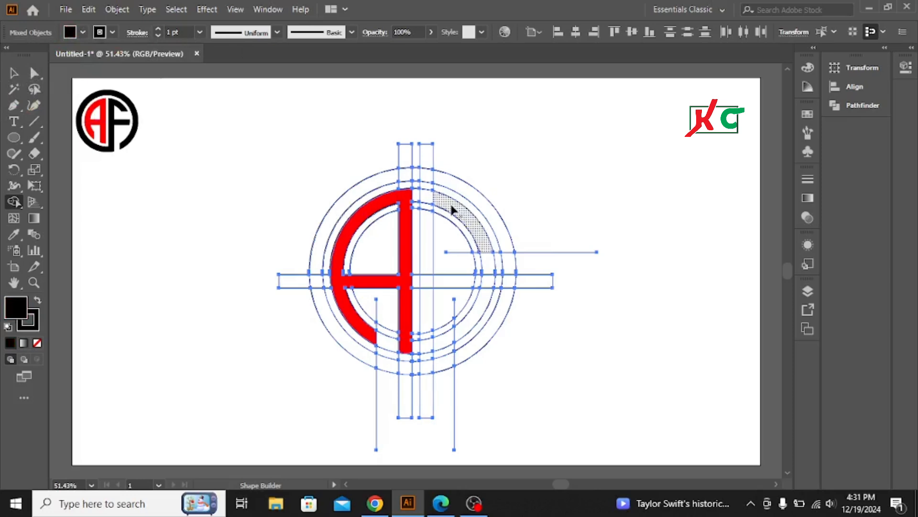
mouse_move(451, 206)
mouse_down()
mouse_move(428, 197)
mouse_move(426, 292)
mouse_move(434, 278)
mouse_move(484, 282)
mouse_move(426, 286)
mouse_move(426, 366)
mouse_move(351, 349)
mouse_move(328, 320)
mouse_move(319, 261)
mouse_up()
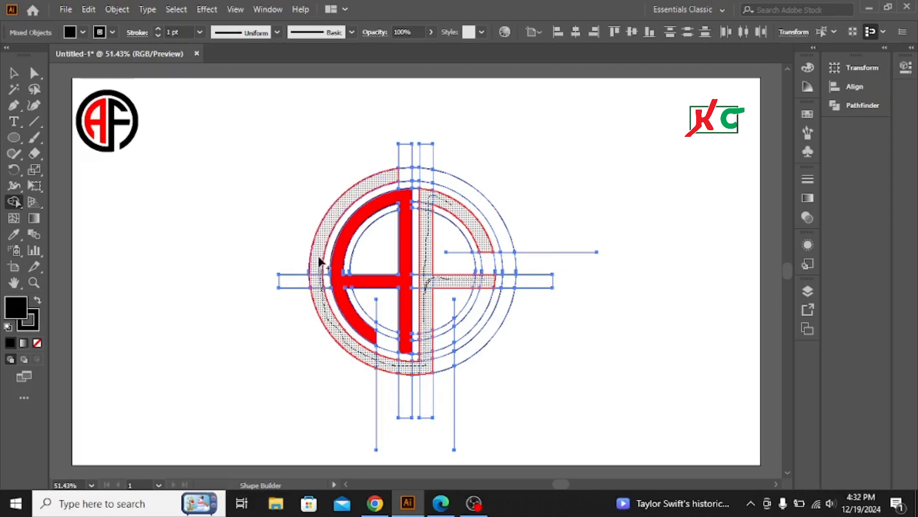
mouse_move(333, 211)
mouse_down()
mouse_move(411, 175)
mouse_move(446, 176)
mouse_move(469, 195)
mouse_move(509, 249)
mouse_move(511, 283)
mouse_move(492, 335)
mouse_up()
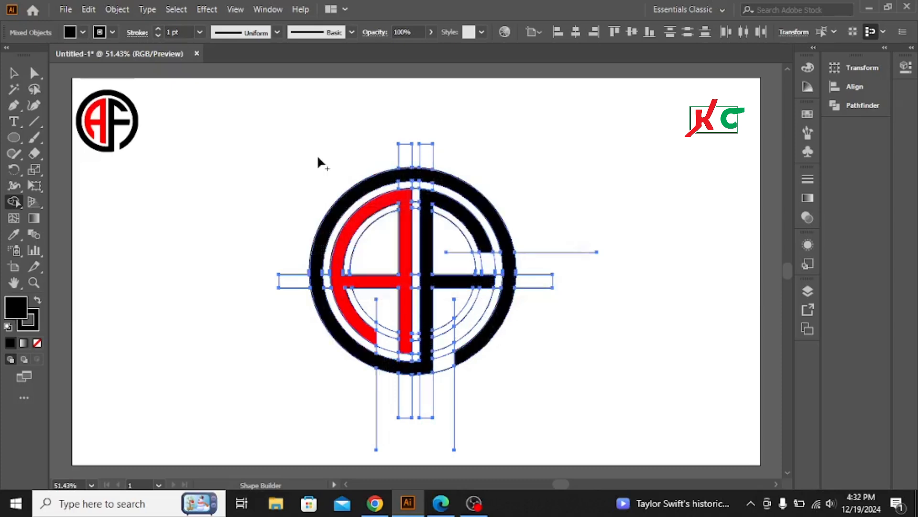
- Select the red A and the black F with its outer ring together and move them off the construction lines to the artboard's right side
click(13, 74)
click(263, 119)
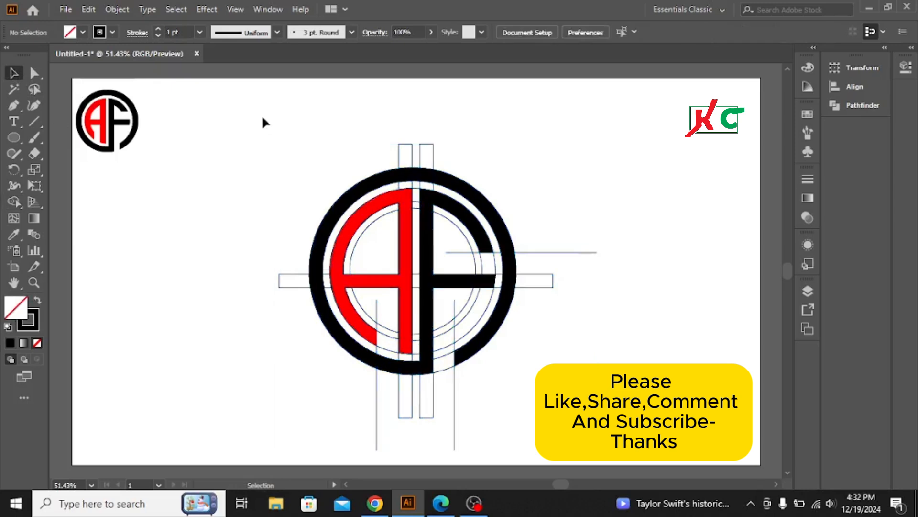
click(326, 232)
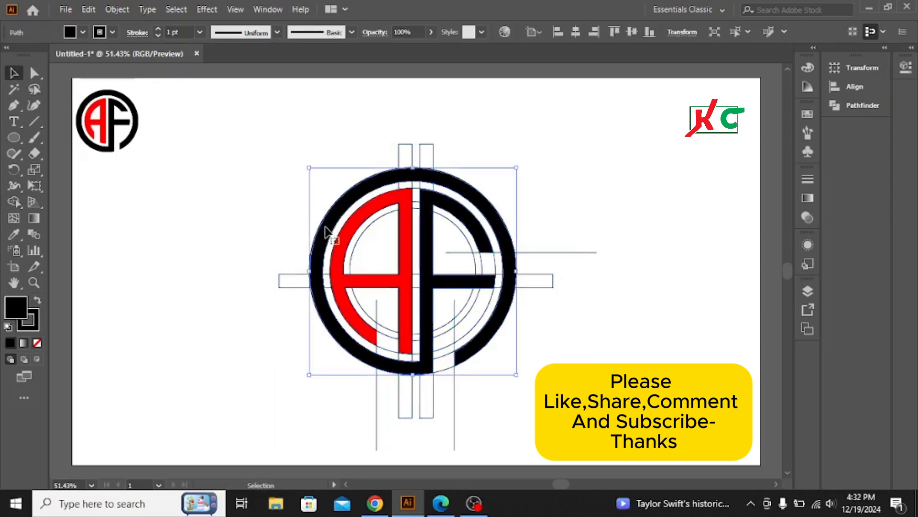
shift+click(350, 230)
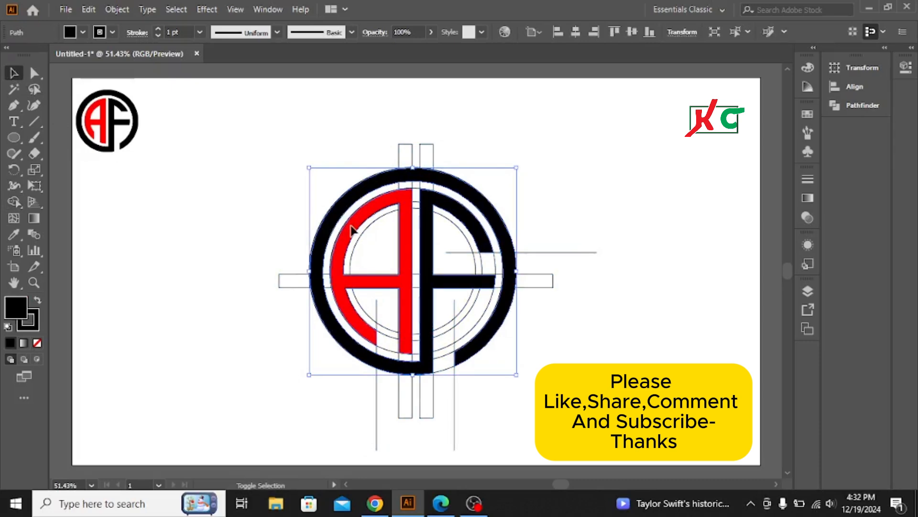
shift+click(428, 233)
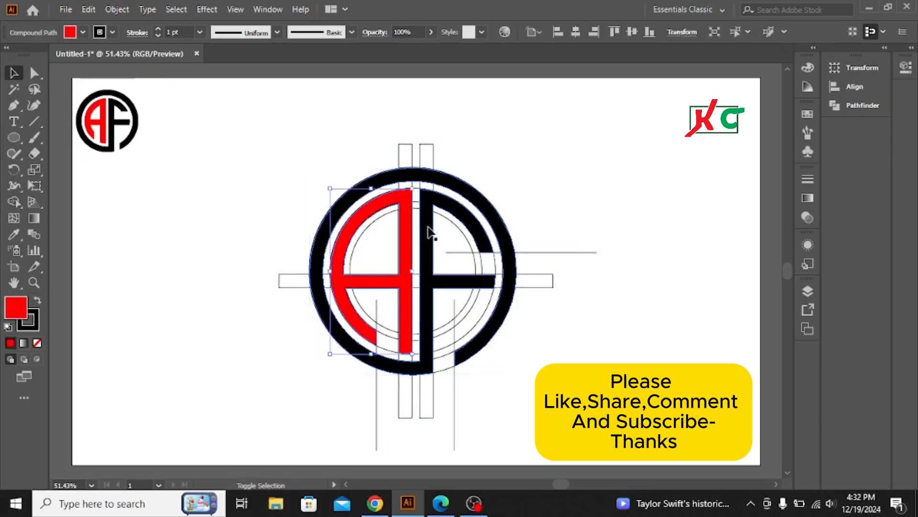
shift+click(469, 227)
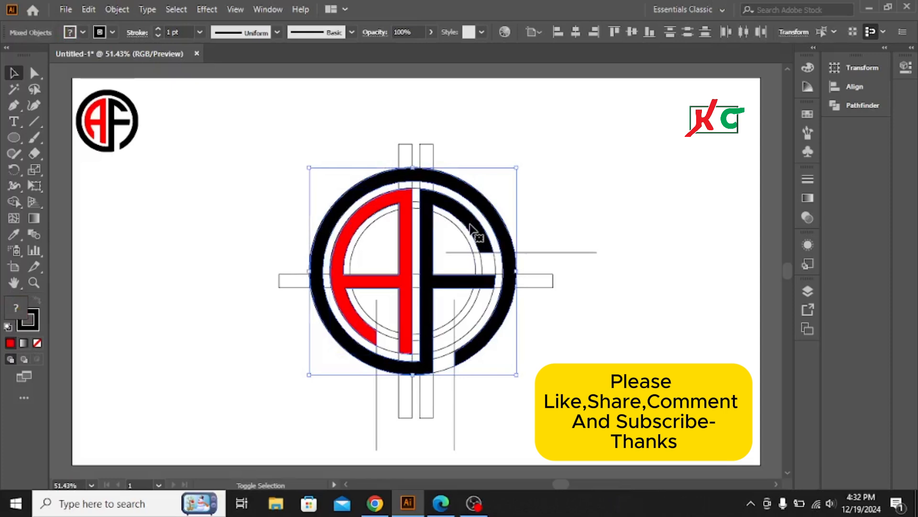
drag(470, 224, 699, 179)
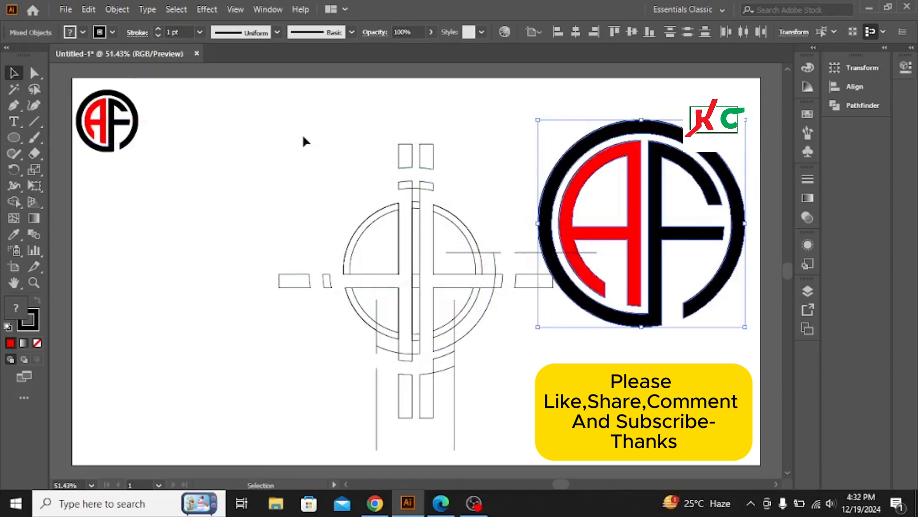
- Select all the leftover construction outlines and cutting lines beside the finished logo
drag(303, 137, 526, 434)
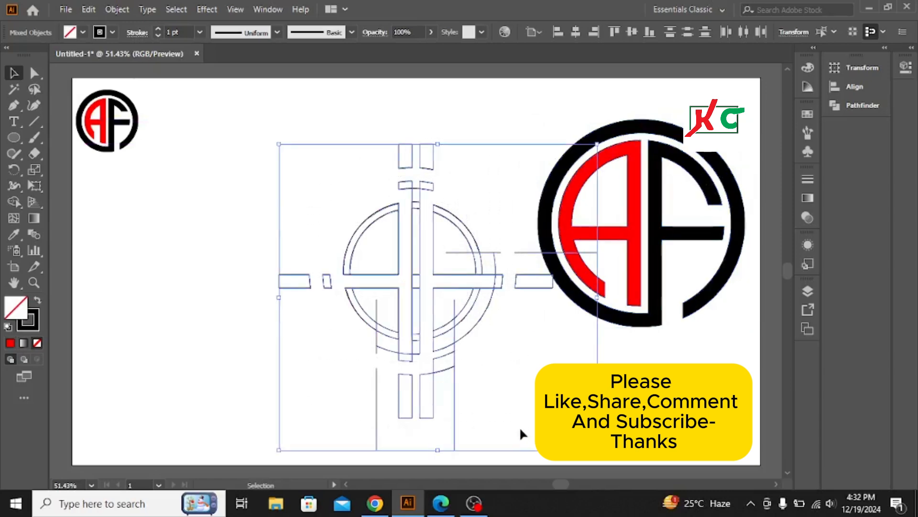